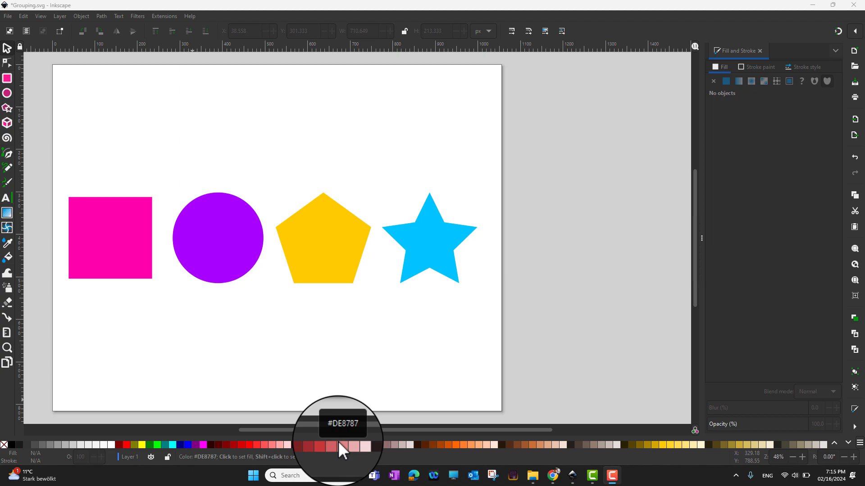
Select the pink square, purple circle and yellow pentagon together and group them, leaving the star out.
left_click(322, 338)
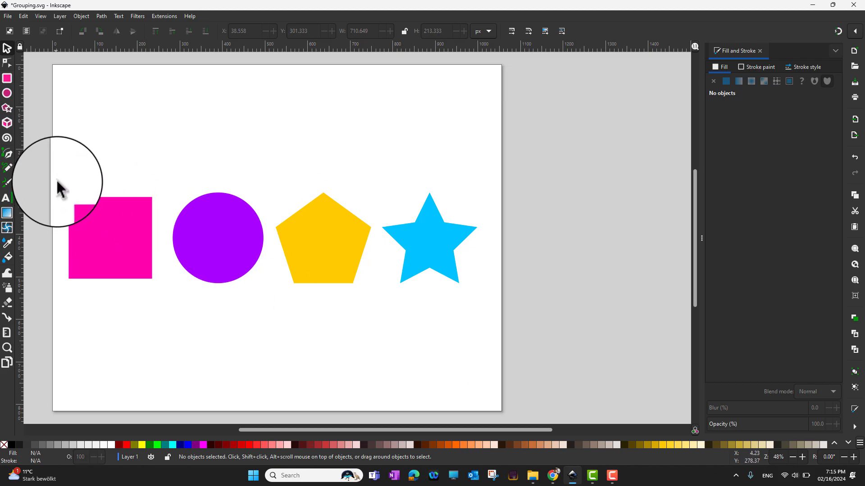
left_click_drag(59, 182, 377, 309)
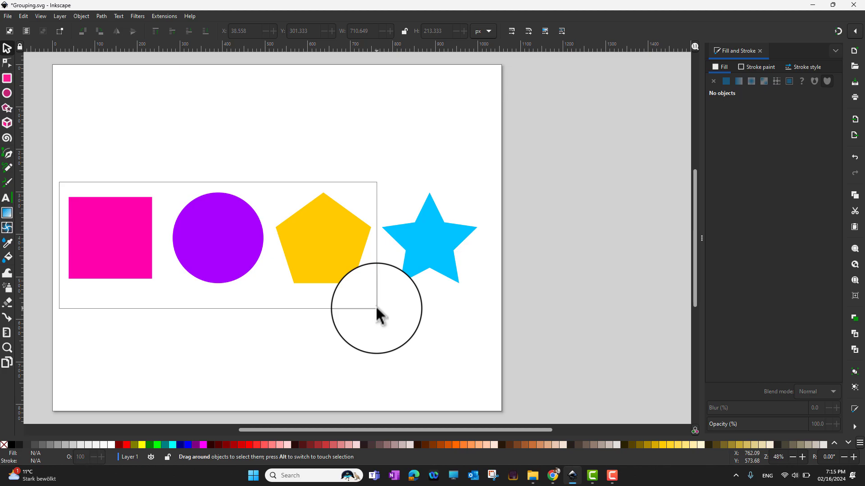
left_click_drag(376, 308, 376, 309)
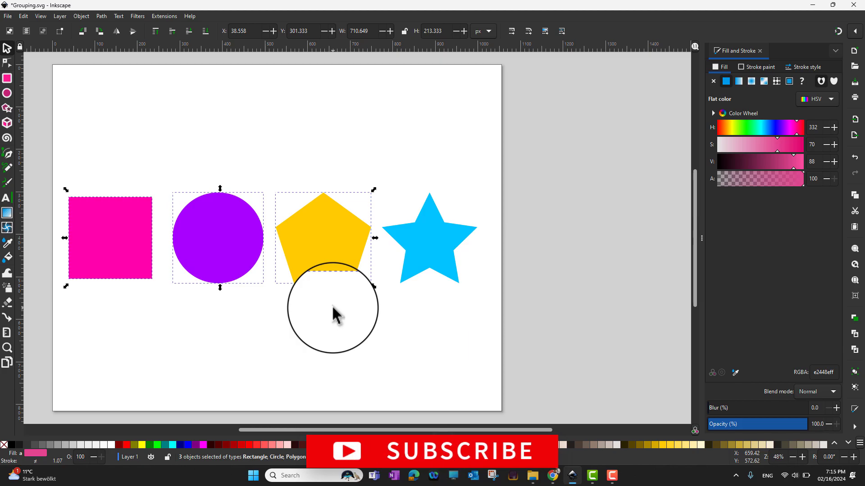
key("ctrl+g")
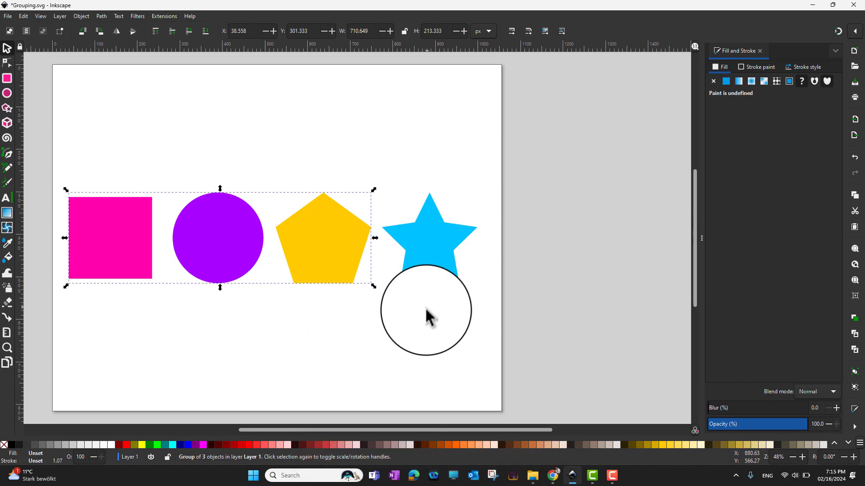
left_click(278, 221)
left_click(260, 226)
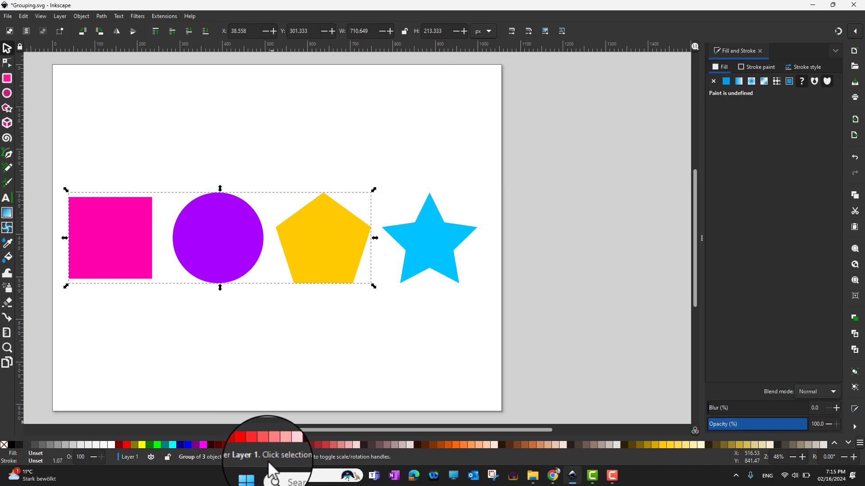
left_click(277, 308)
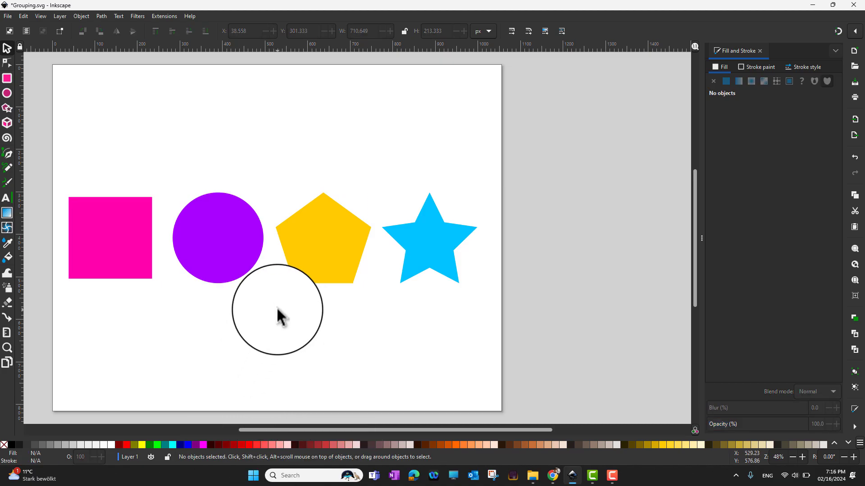
Ungroup the group holding the square, circle and pentagon, and clear the selection.
left_click(246, 245)
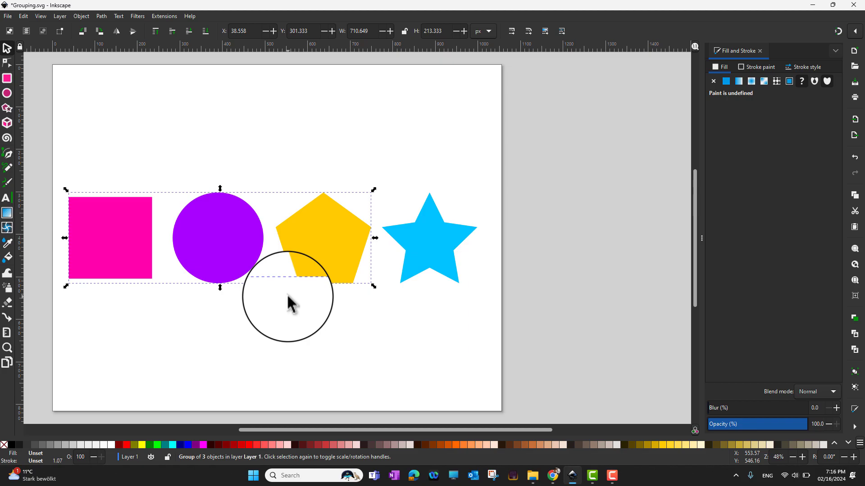
key("ctrl+shift+g")
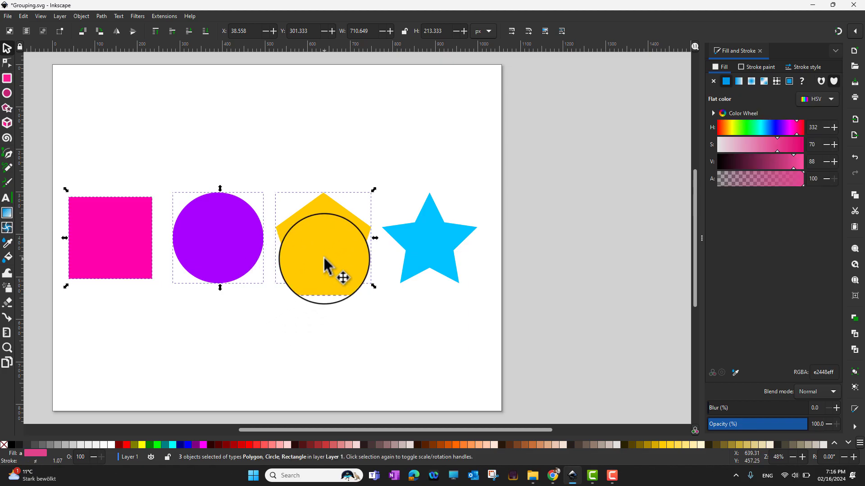
left_click(129, 290)
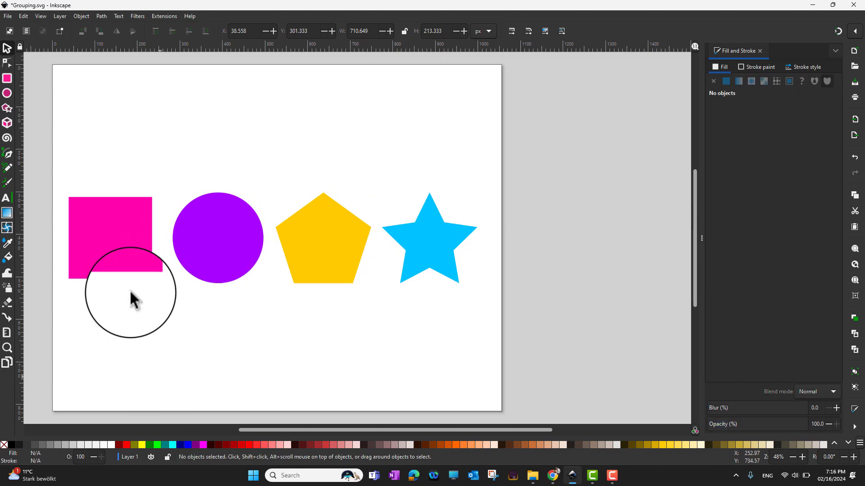
Move the purple circle slightly on its own between the square and the pentagon, and deselect it.
left_click(124, 275)
mouse_move(189, 259)
left_mouse_down()
mouse_move(203, 193)
mouse_move(205, 263)
mouse_move(204, 255)
left_mouse_up()
left_click(267, 353)
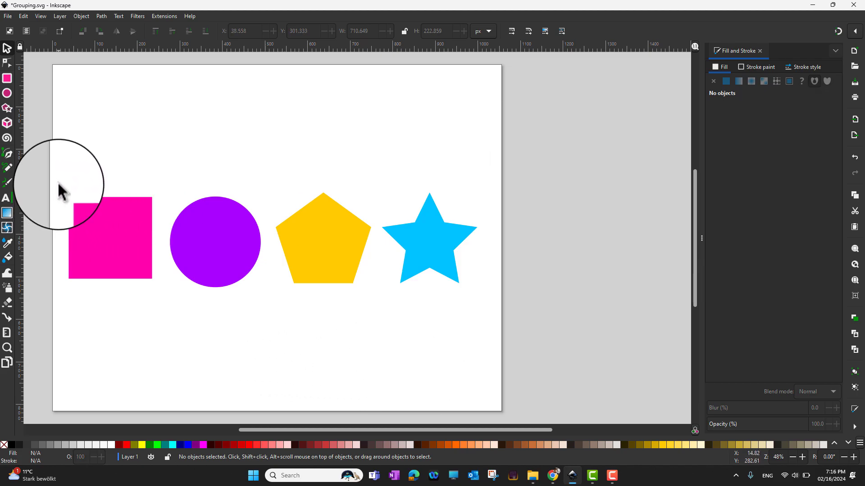
Group the square, circle and pentagon again, and ungroup them back into separate shapes.
mouse_move(58, 184)
left_mouse_down()
mouse_move(83, 211)
mouse_move(380, 311)
mouse_move(372, 307)
left_mouse_up()
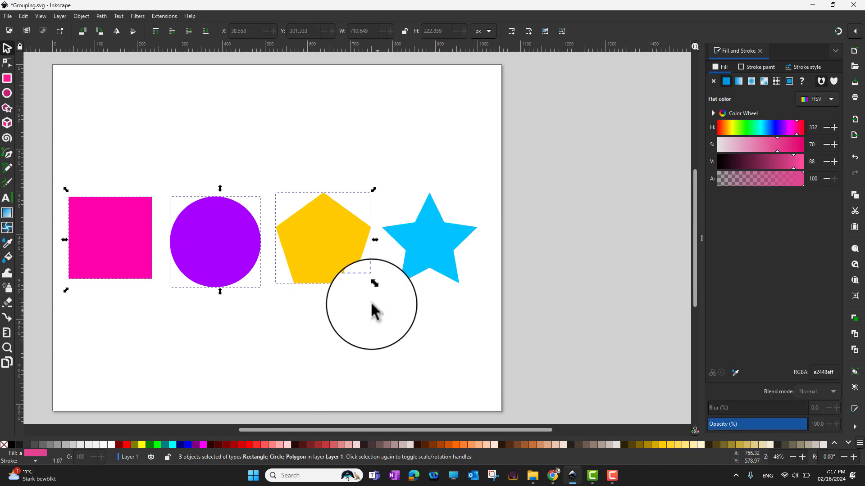
left_click(855, 373)
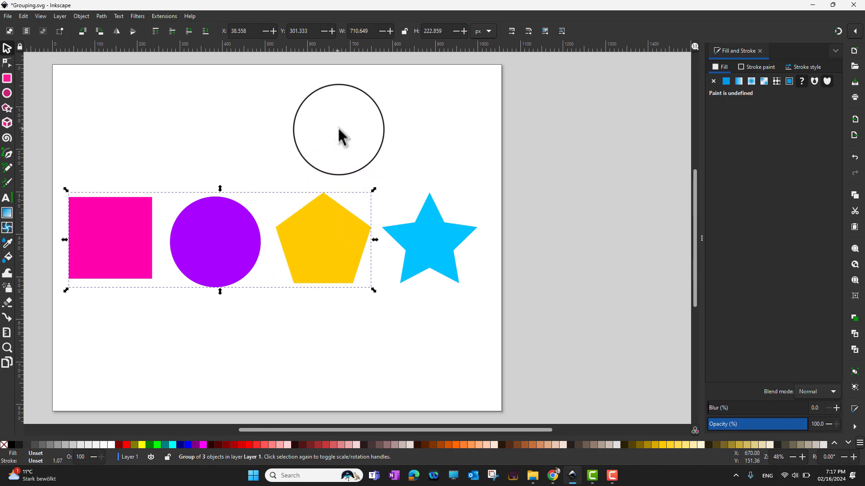
left_click(339, 135)
left_click(344, 221)
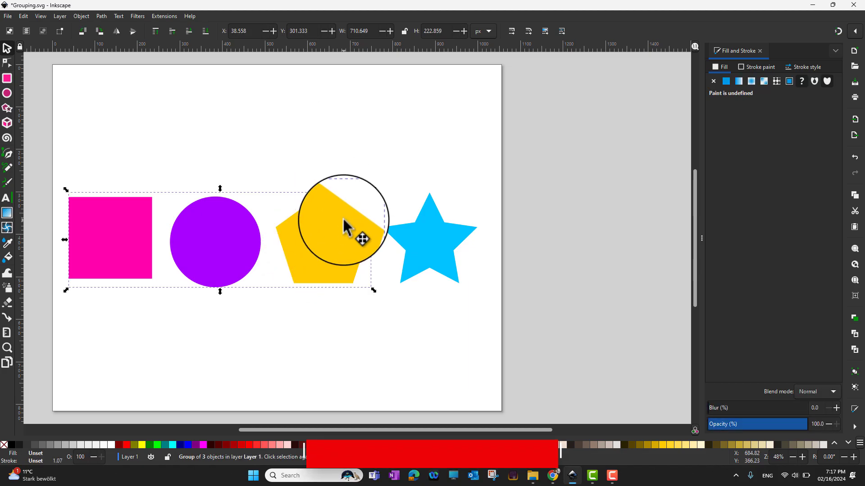
left_click(855, 387)
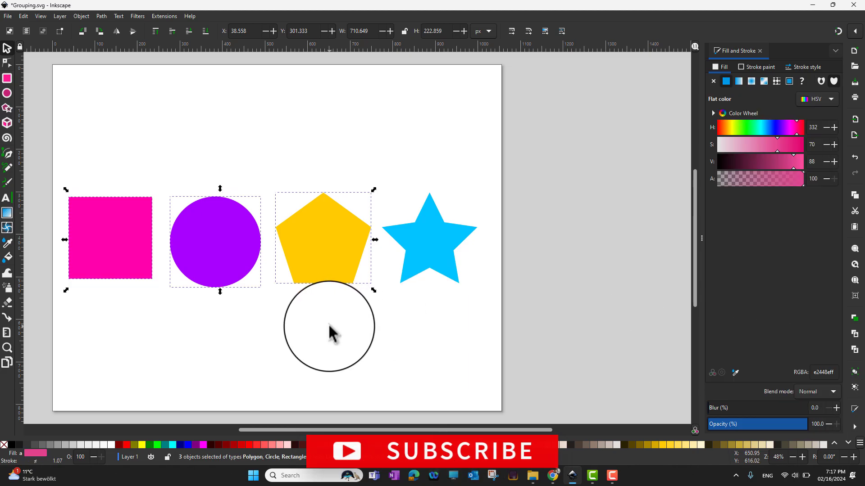
left_click(332, 332)
Select the three shapes beside the star and combine them into one group once more.
left_click_drag(58, 184, 375, 298)
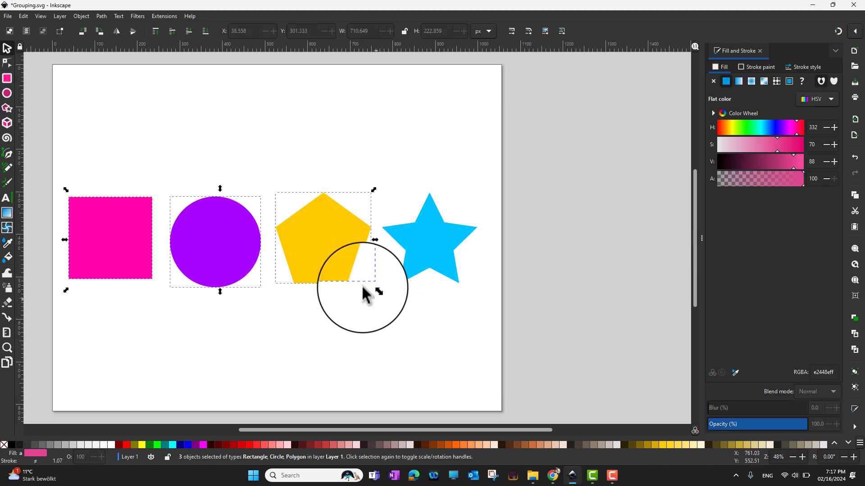
right_click(318, 215)
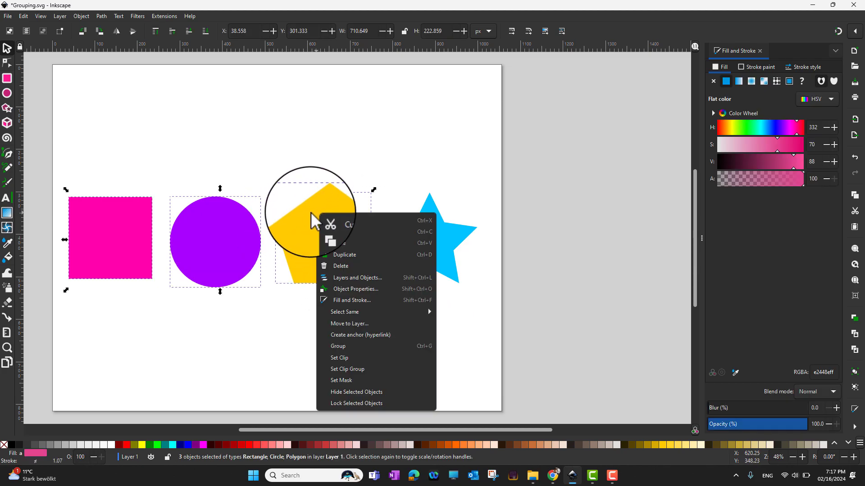
left_click(352, 348)
right_click(270, 251)
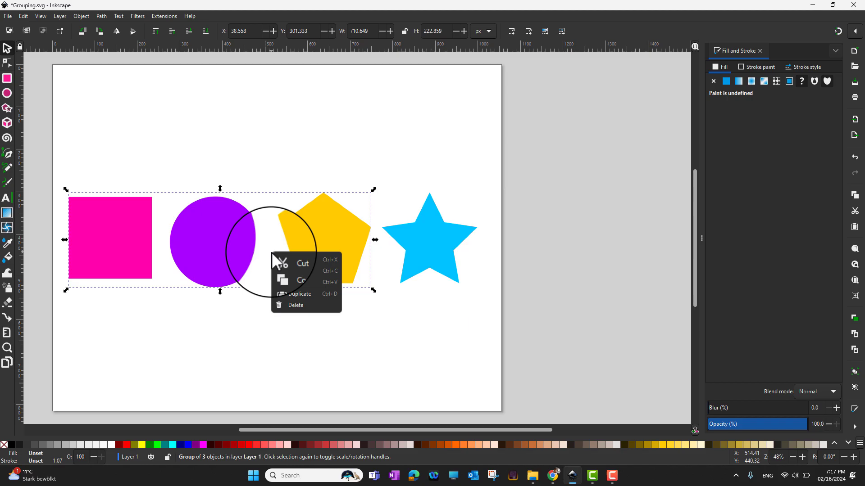
left_click(269, 323)
Split the three-shape group back into individual objects and clear the selection.
left_click(218, 262)
right_click(217, 246)
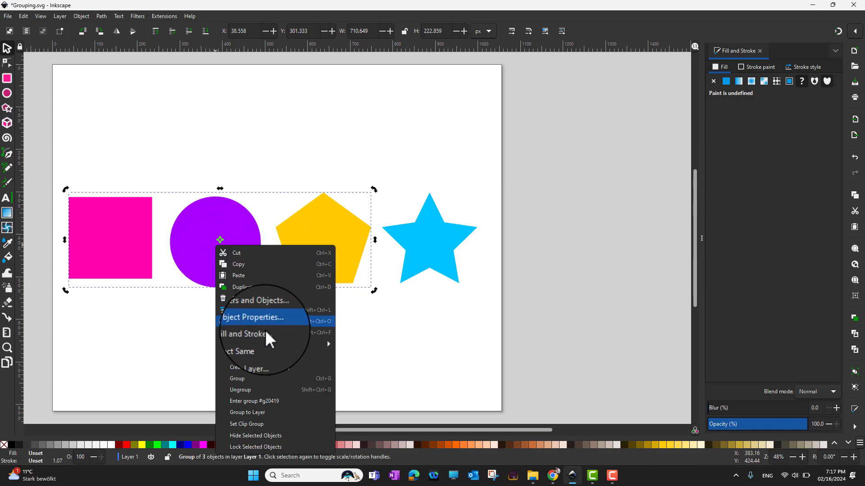
left_click(248, 390)
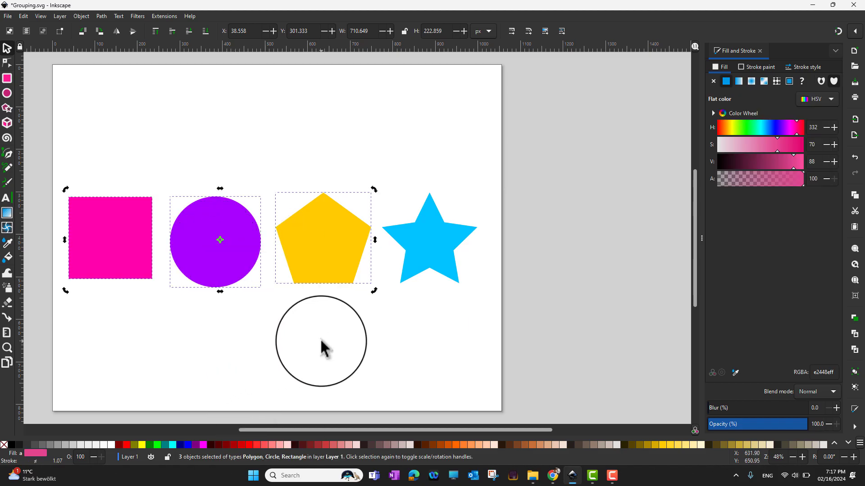
left_click(321, 344)
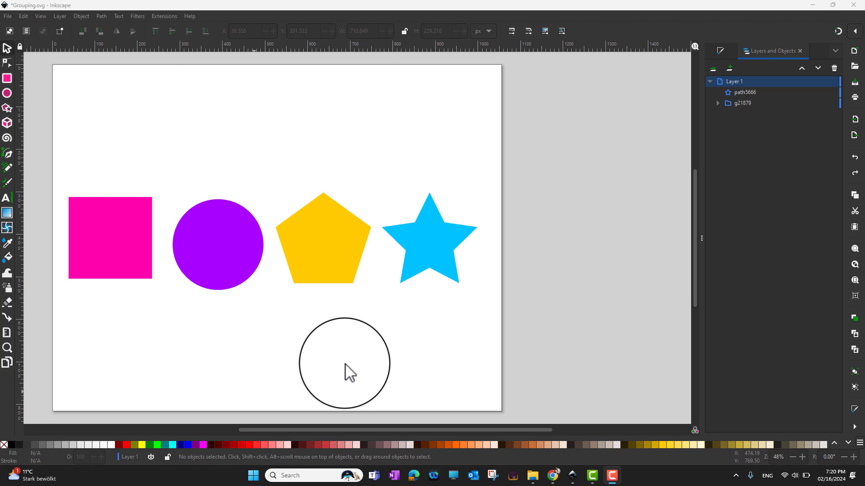
Enter the group of three shapes and move the purple circle inside it to about X 271, Y 309 px.
left_click(296, 236)
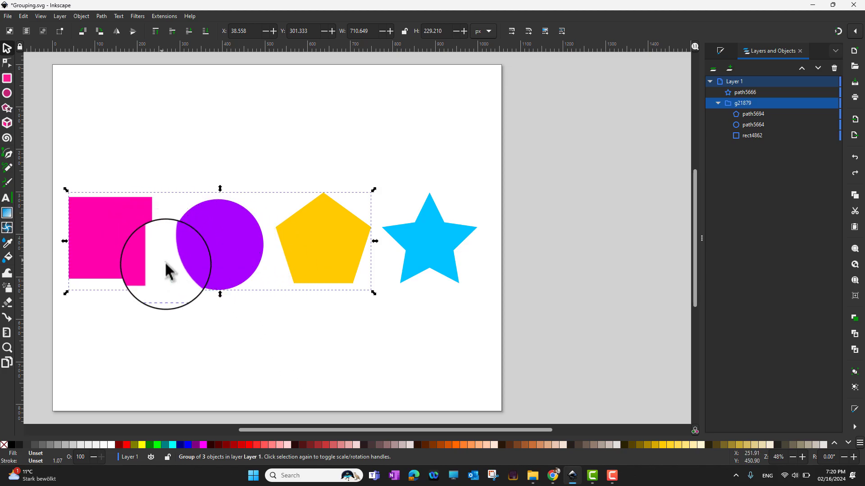
left_click_drag(219, 247, 231, 257)
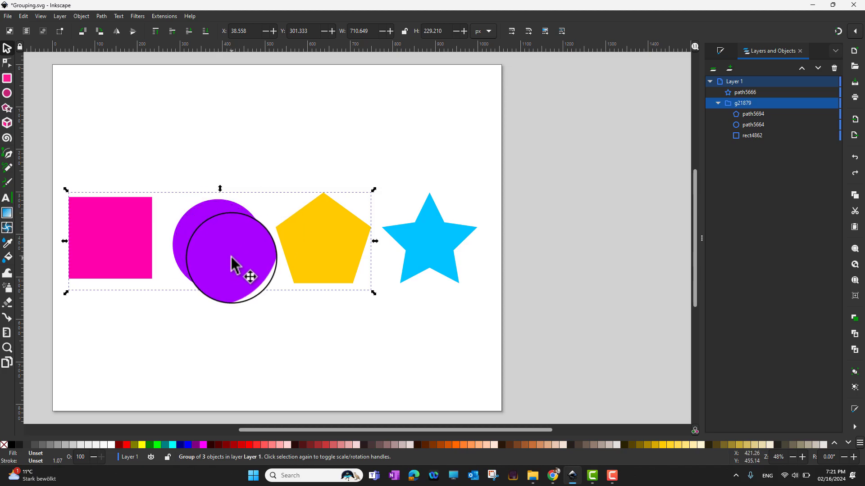
double_click(232, 259)
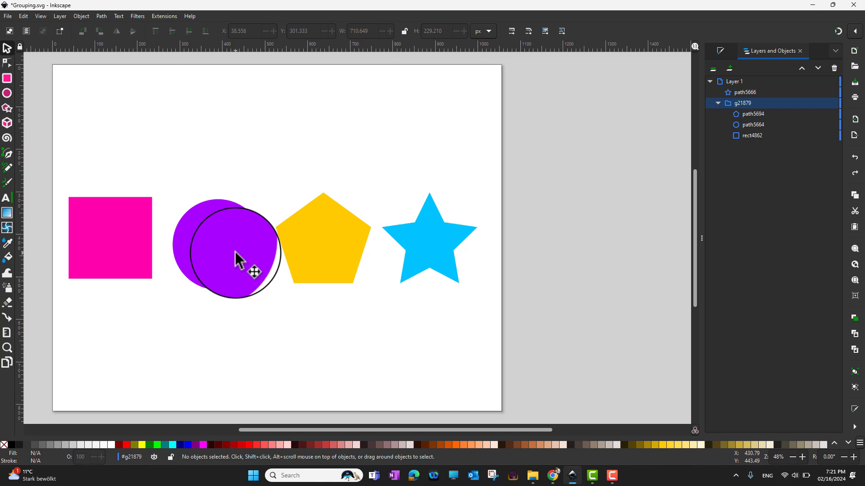
left_click(155, 237)
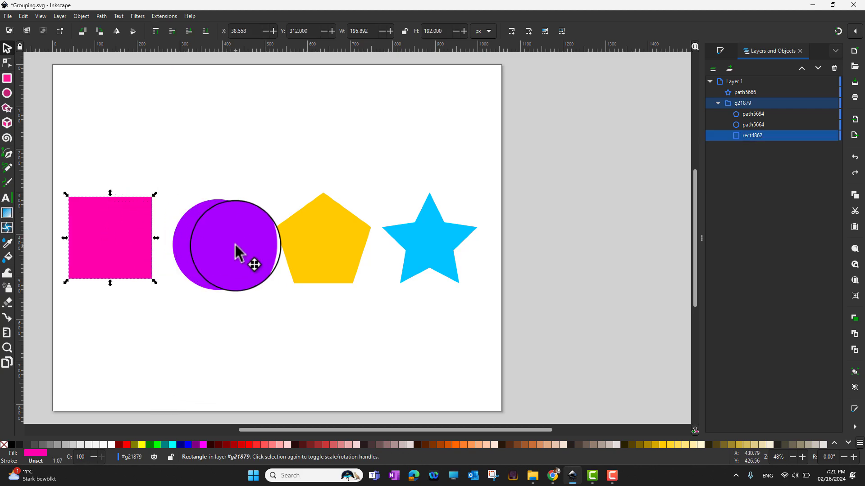
left_click(241, 252)
left_click(312, 252)
left_click(252, 247)
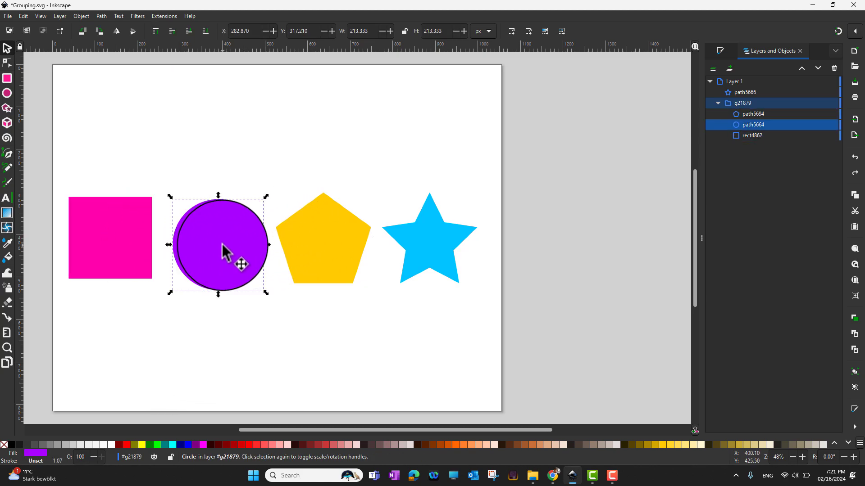
mouse_move(228, 251)
left_mouse_down()
mouse_move(244, 199)
mouse_move(169, 221)
mouse_move(232, 283)
mouse_move(222, 232)
mouse_move(212, 244)
mouse_move(226, 251)
left_mouse_up()
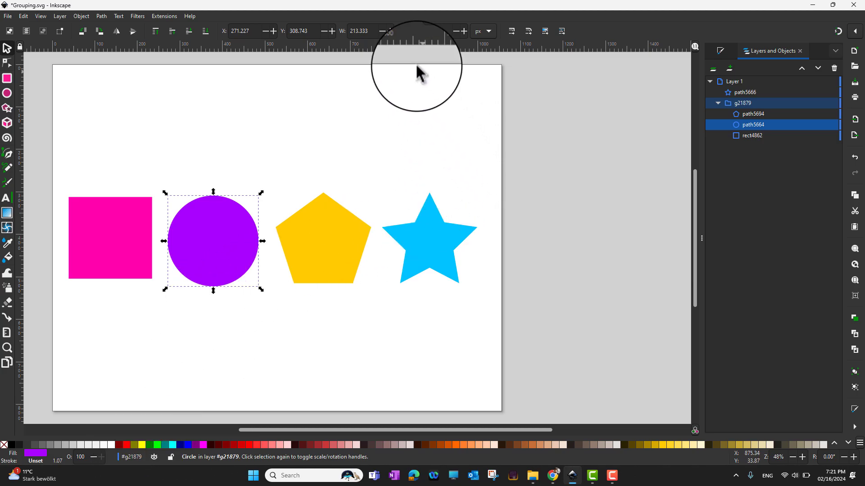
left_click(427, 94)
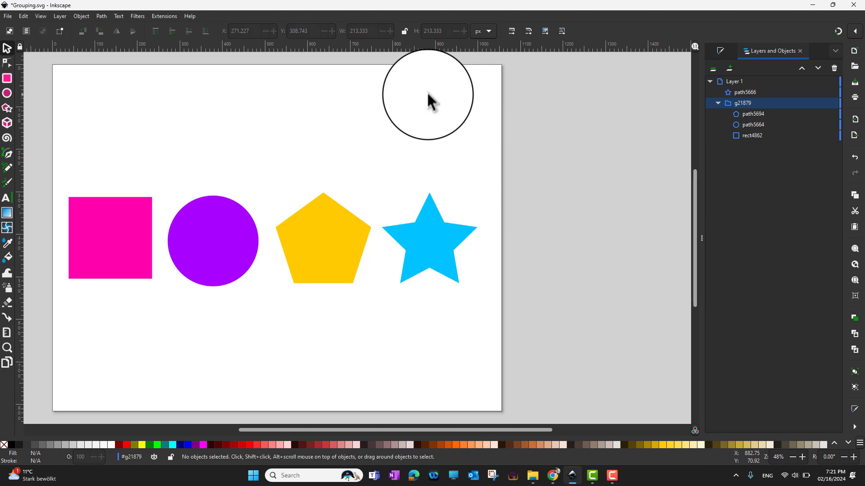
Leave the entered group to return to Layer 1, check that the shapes select as one group, and deselect.
left_click(257, 236)
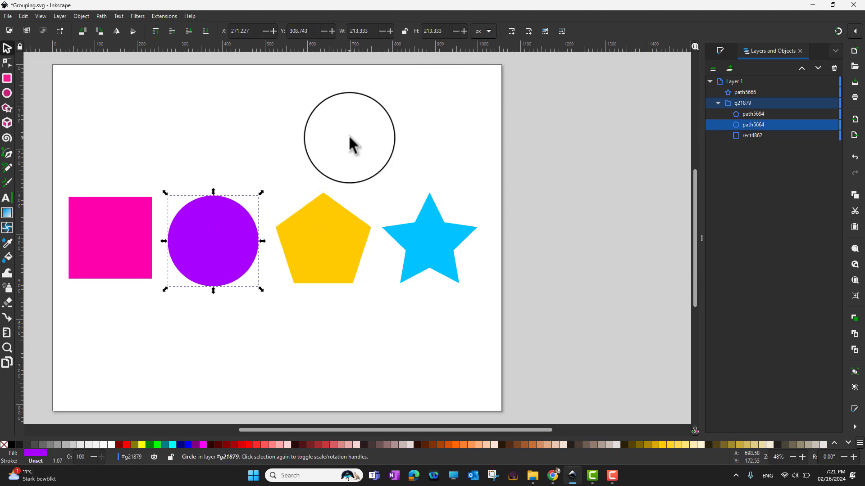
left_click(408, 128)
double_click(421, 113)
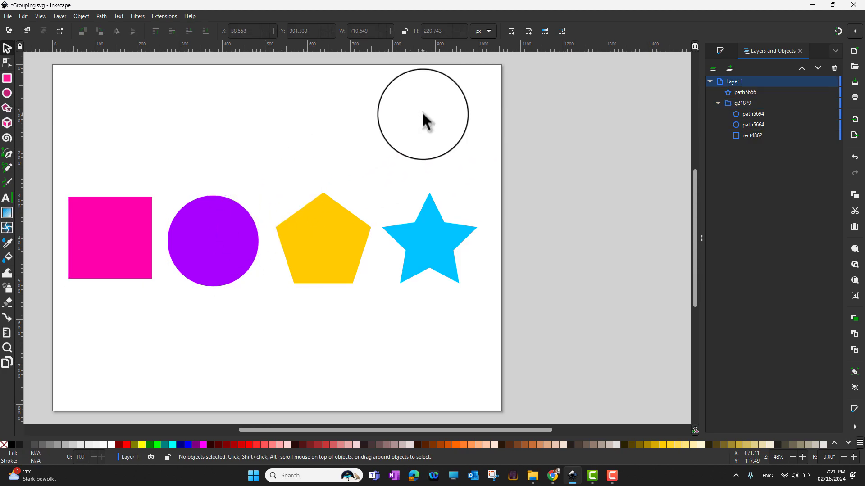
left_click(306, 238)
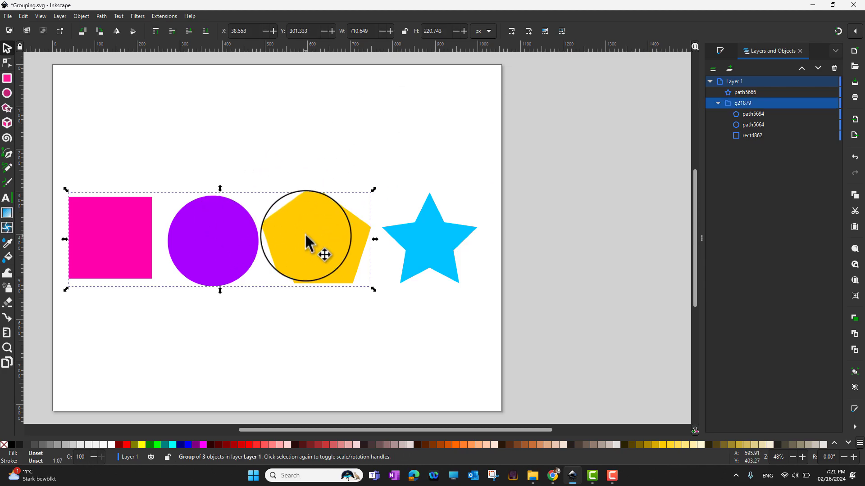
left_click(315, 174)
left_click(297, 235)
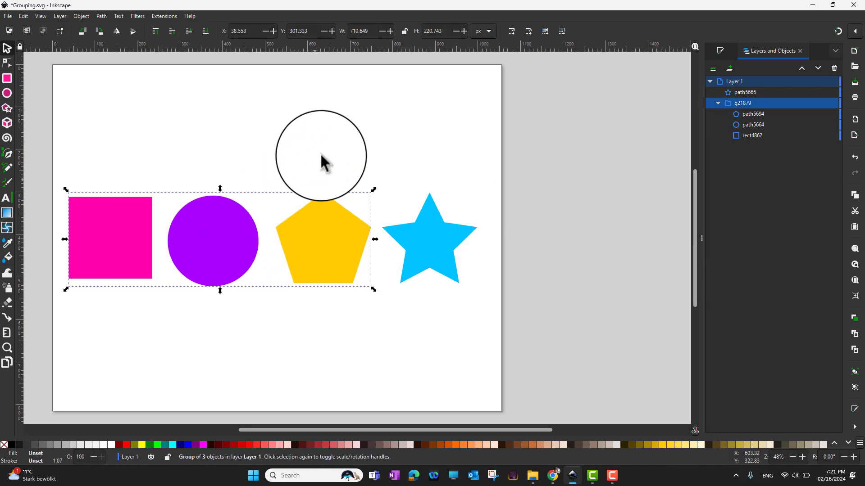
left_click(322, 149)
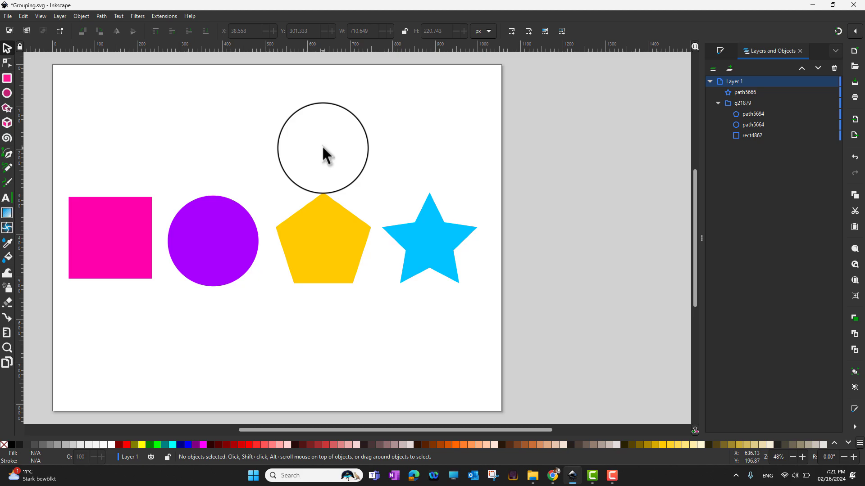
Enter the three-shape group again and select only the pink square inside it.
left_click(285, 245)
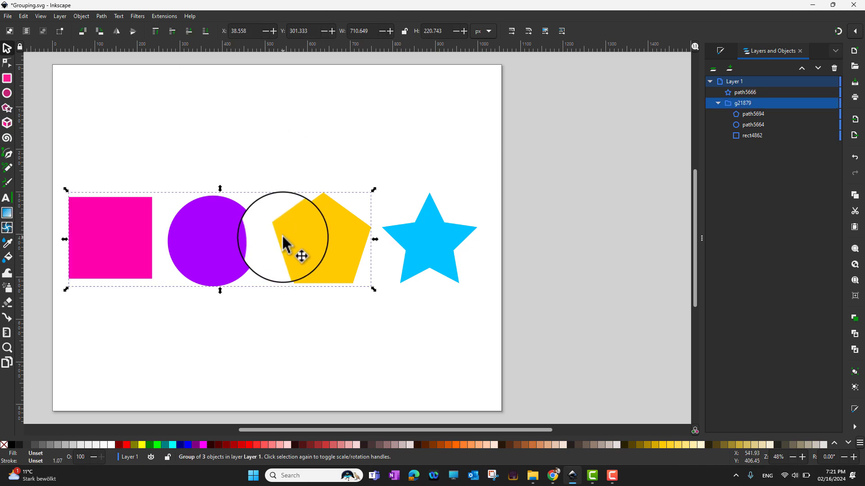
key("Escape")
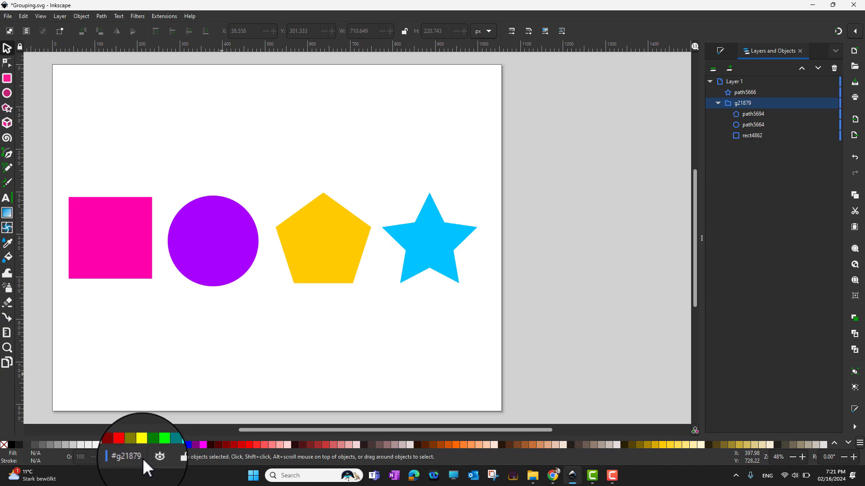
left_click(135, 249)
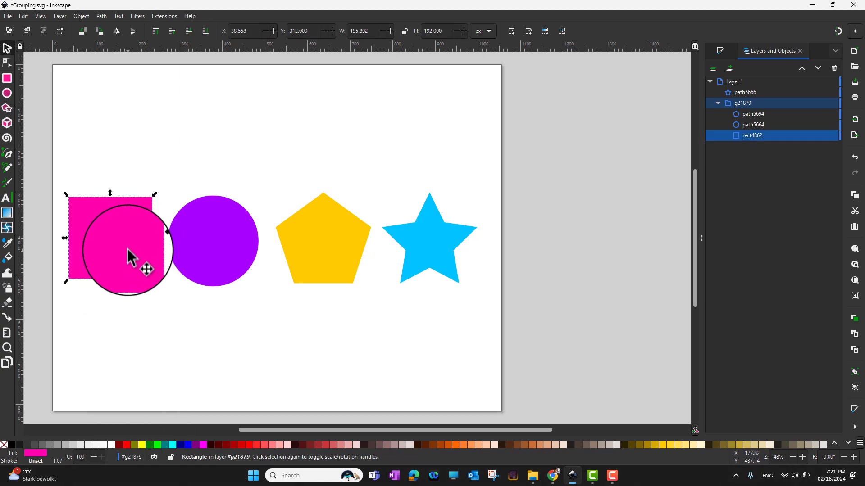
Move the pink square inside the group to about X 53, Y 313 px, and leave the group, selecting it as a whole.
left_click_drag(128, 229, 143, 257)
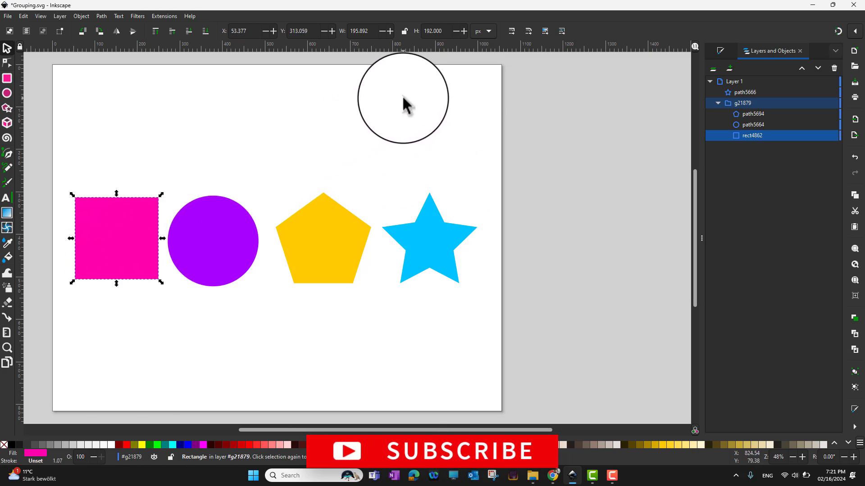
left_click(334, 219)
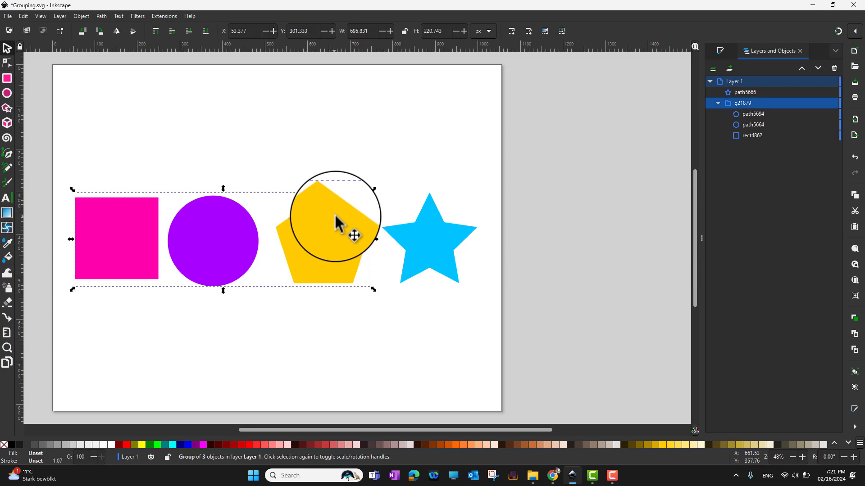
Enter the three-shape group and move the purple circle inside it to about X 297, Y 292 px.
right_click(325, 218)
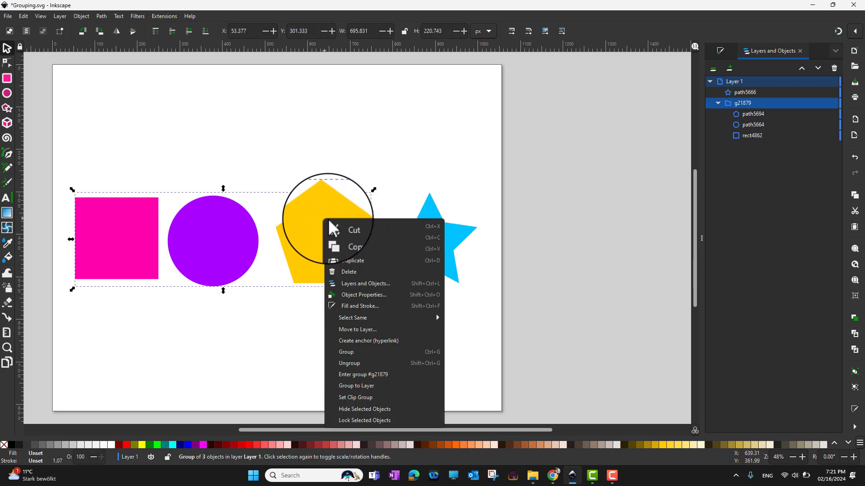
left_click(320, 159)
left_click(290, 234)
right_click(255, 221)
left_click(317, 128)
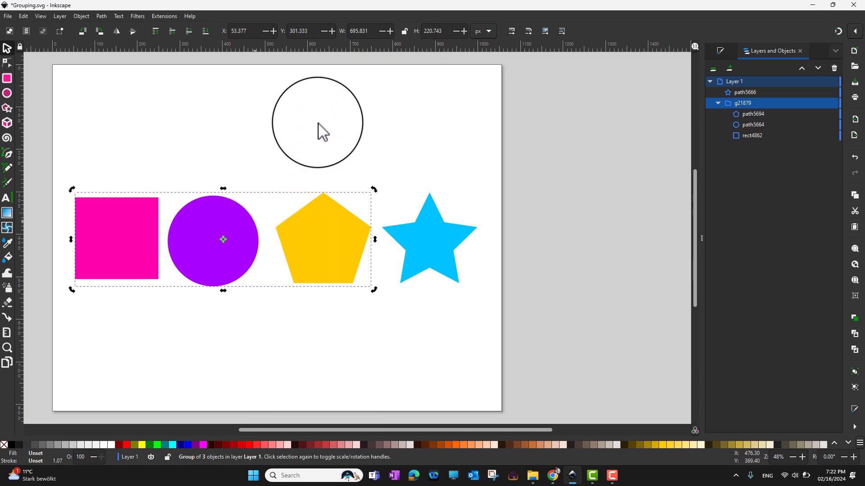
right_click(249, 215)
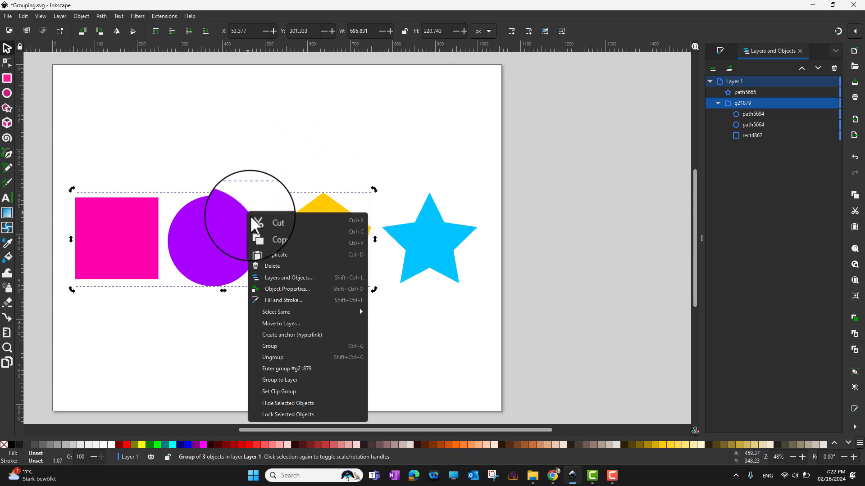
left_click(287, 372)
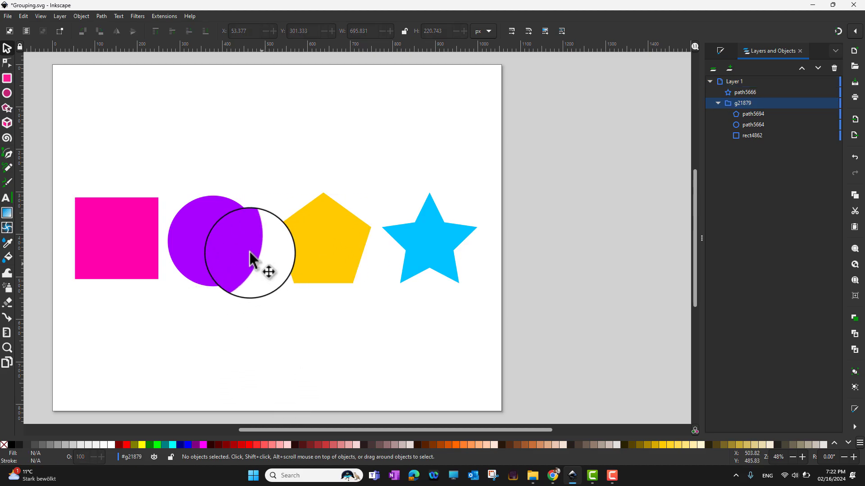
left_click(257, 252)
mouse_move(257, 252)
left_mouse_down()
mouse_move(258, 230)
mouse_move(260, 245)
left_mouse_up()
Exit the entered group, check that the square, circle and pentagon select as one group, and deselect.
right_click(238, 221)
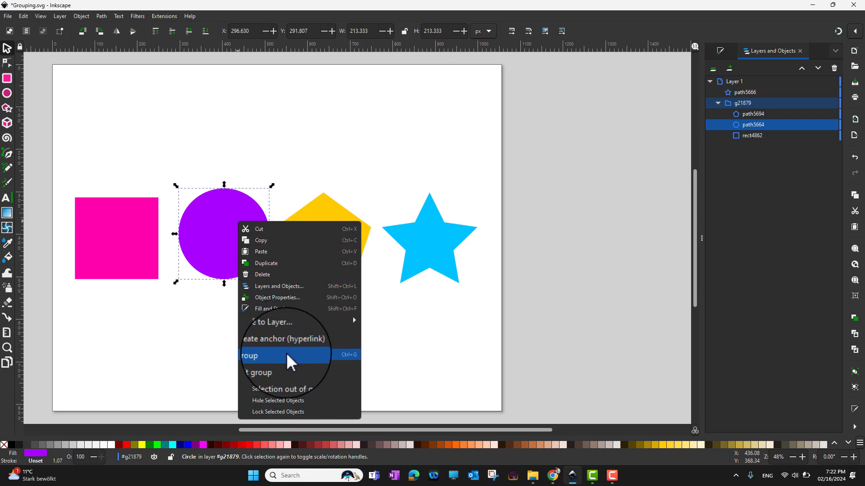
left_click(279, 368)
left_click(273, 288)
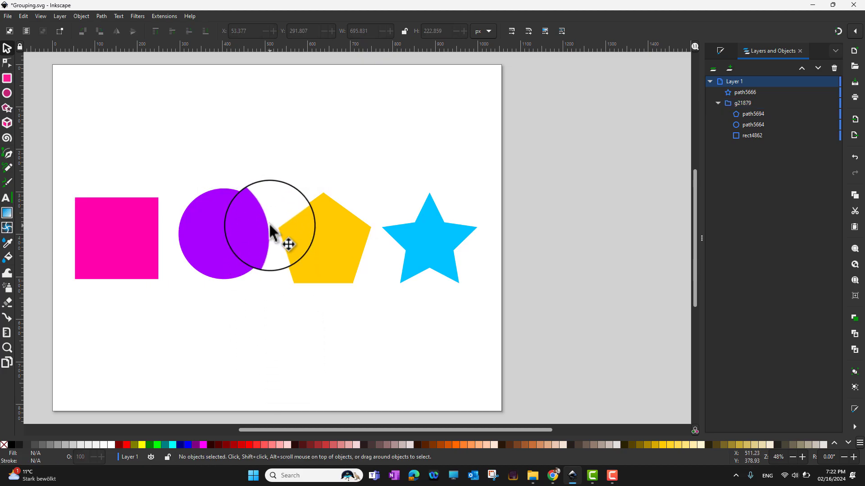
left_click(274, 228)
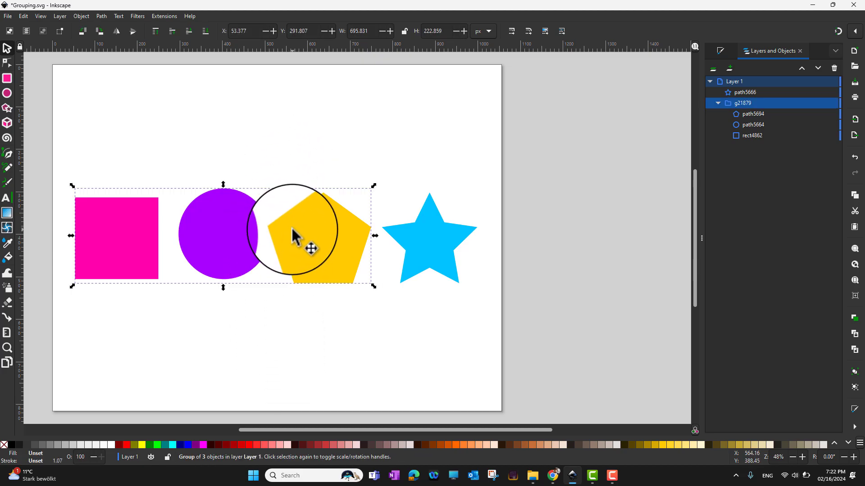
left_click(239, 356)
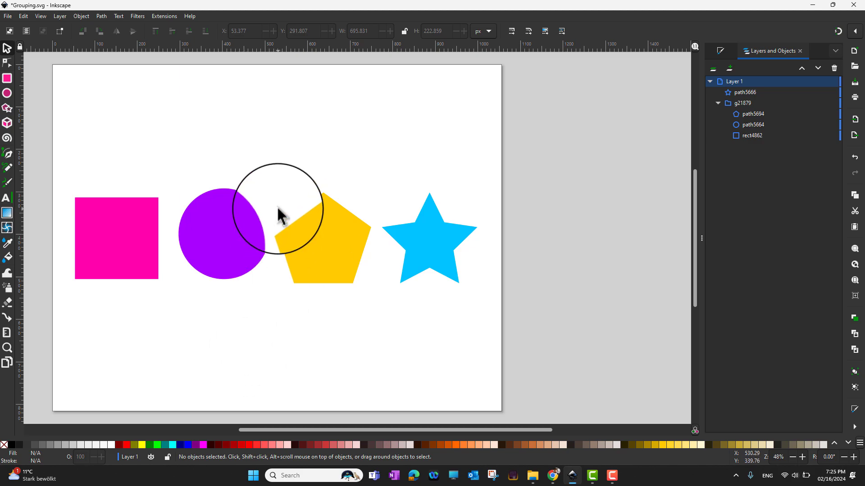
Select the group of square, circle and pentagon and enter it for editing its objects.
left_click(291, 235)
left_click_drag(291, 234, 324, 269)
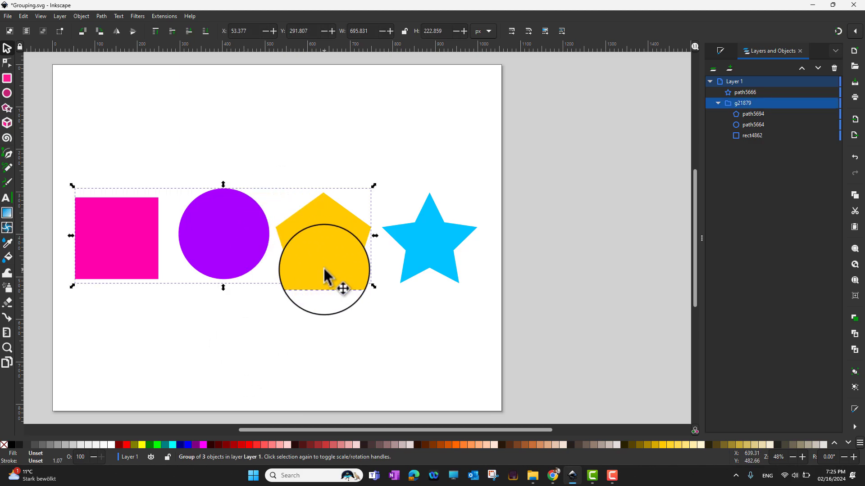
left_click_drag(325, 269, 256, 211)
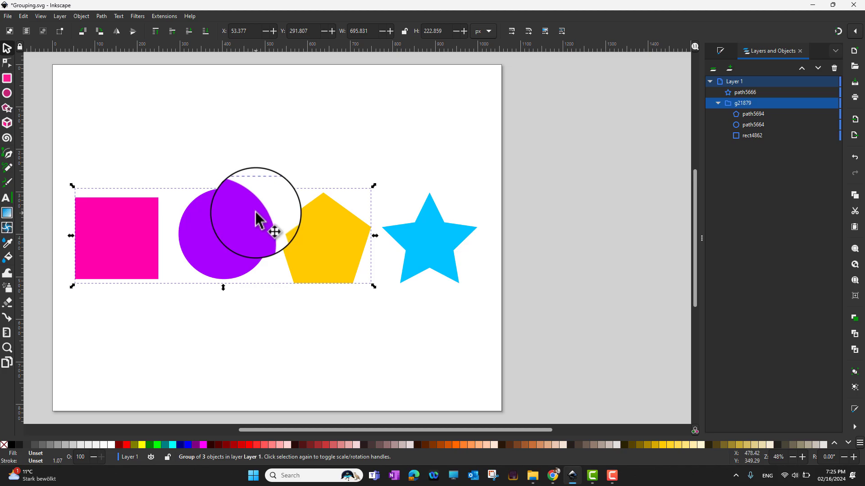
key("ctrl+Return")
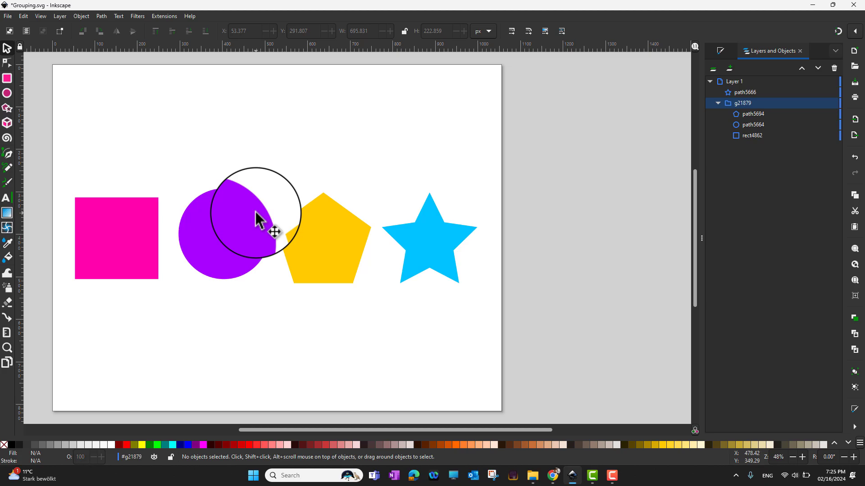
left_click_drag(255, 212, 255, 212)
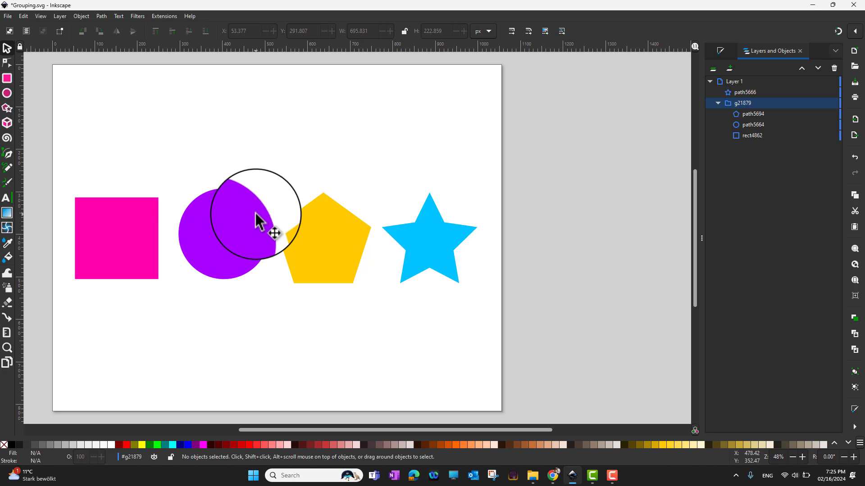
Group the purple circle and the pink square into a subgroup inside the entered group.
left_click(223, 221)
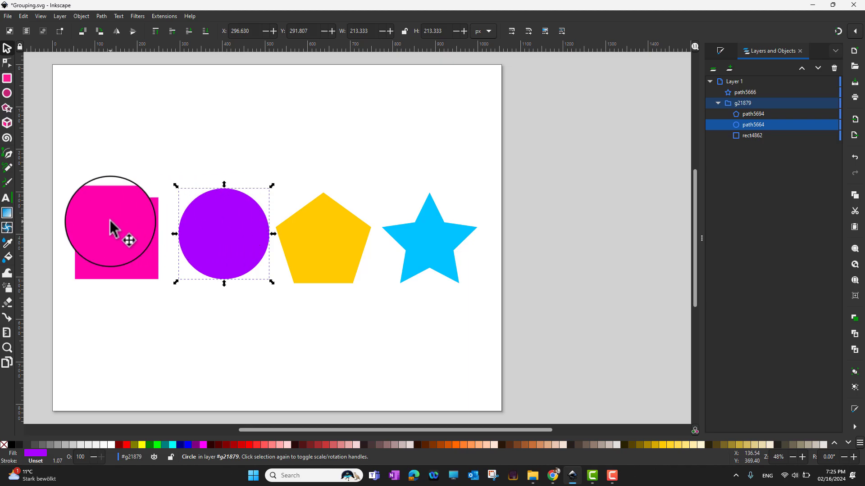
left_click(110, 220, "shift")
left_click_drag(112, 229, 145, 234)
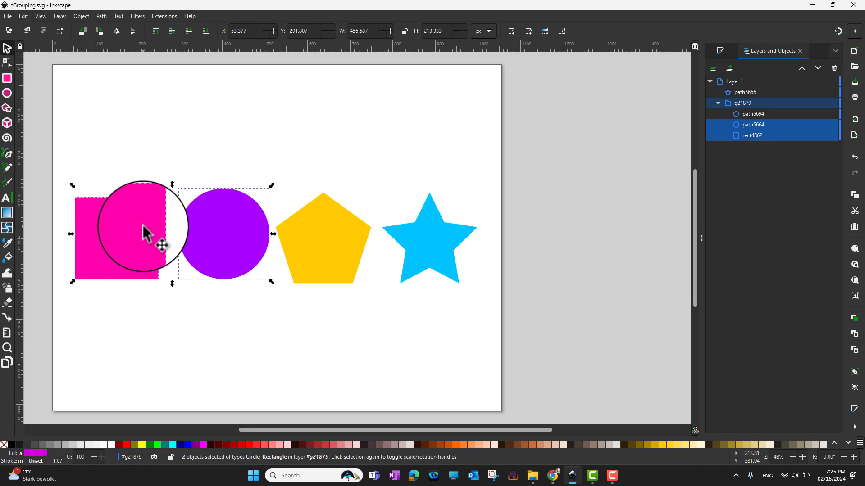
right_click(143, 227)
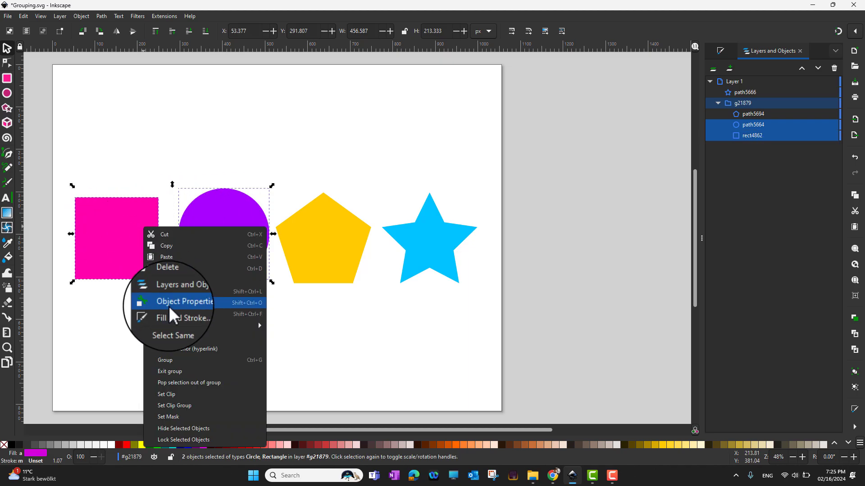
left_click(171, 360)
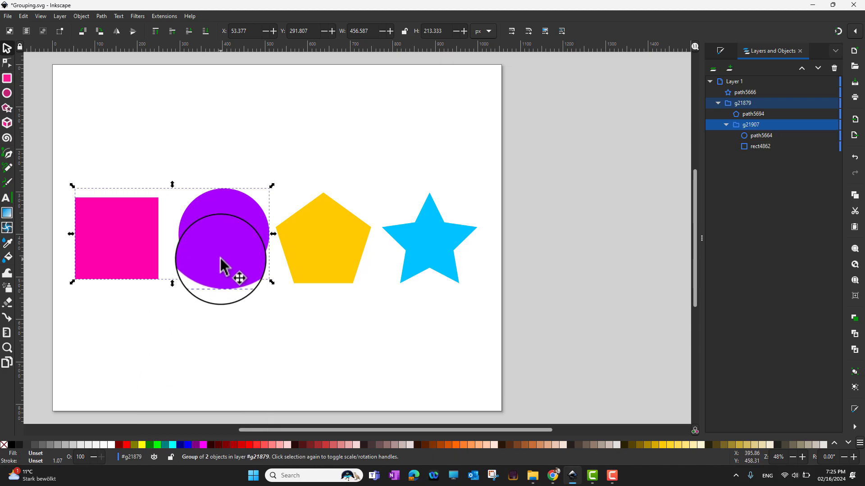
left_click_drag(220, 258, 225, 229)
Ungroup the circle-and-square subgroup inside the entered group.
right_click(224, 229)
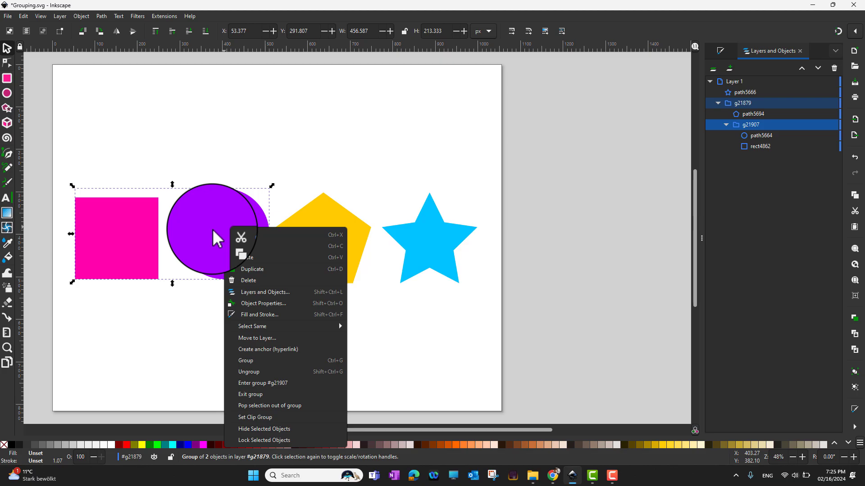
left_click(212, 229)
right_click(213, 229)
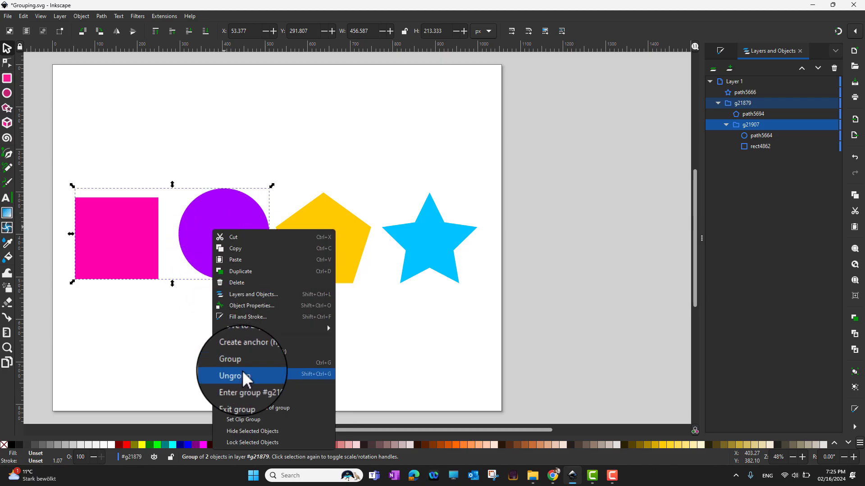
left_click(238, 375)
Leave the group to return to Layer 1 and check that its three shapes select together.
left_click(385, 343)
left_click_drag(376, 158, 446, 122)
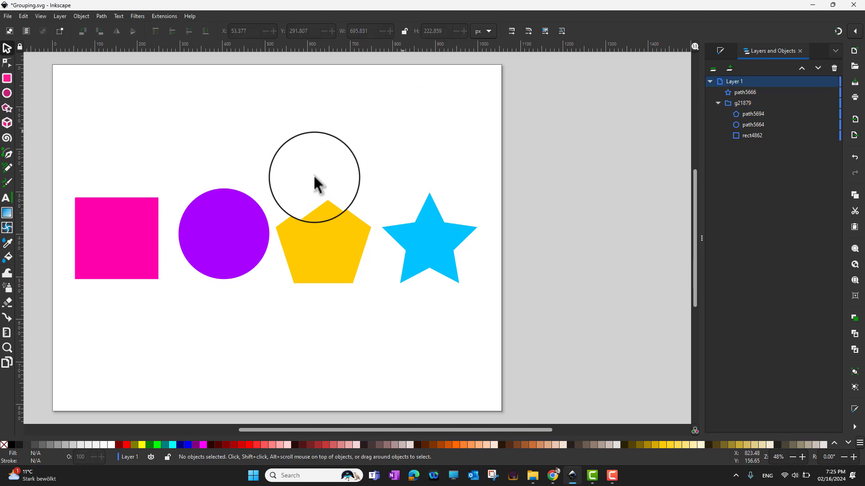
left_click(259, 239)
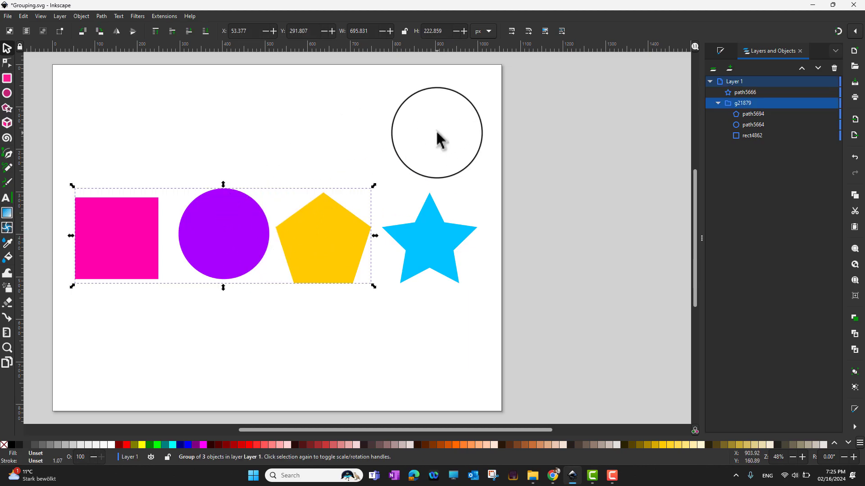
left_click_drag(439, 140, 231, 247)
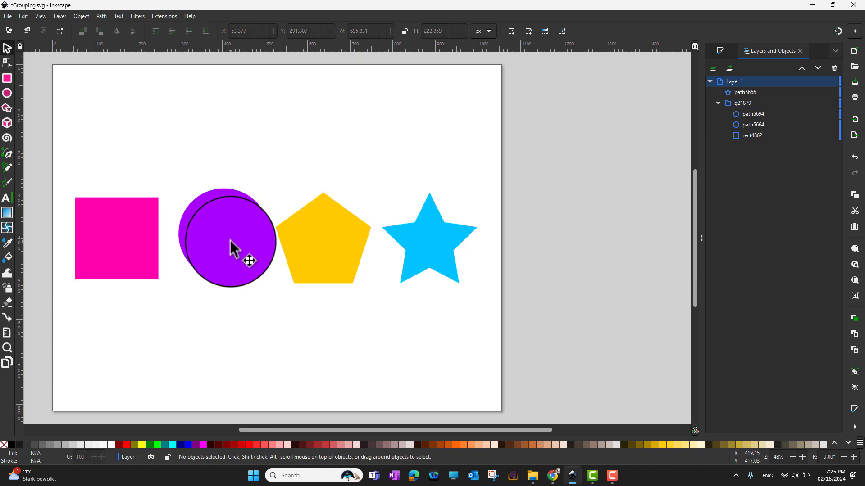
left_click(231, 249)
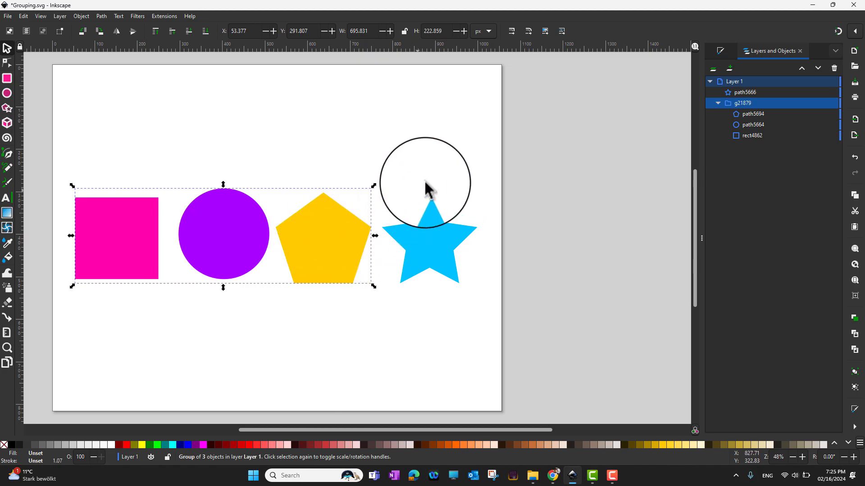
left_click(449, 145)
left_click(296, 239)
Select the blue star outside the group and cut it to the clipboard.
left_click(414, 243)
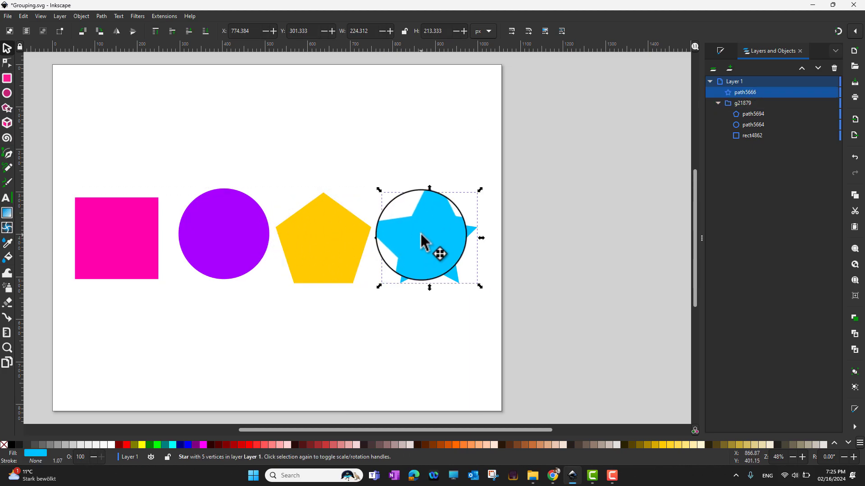
right_click(422, 237)
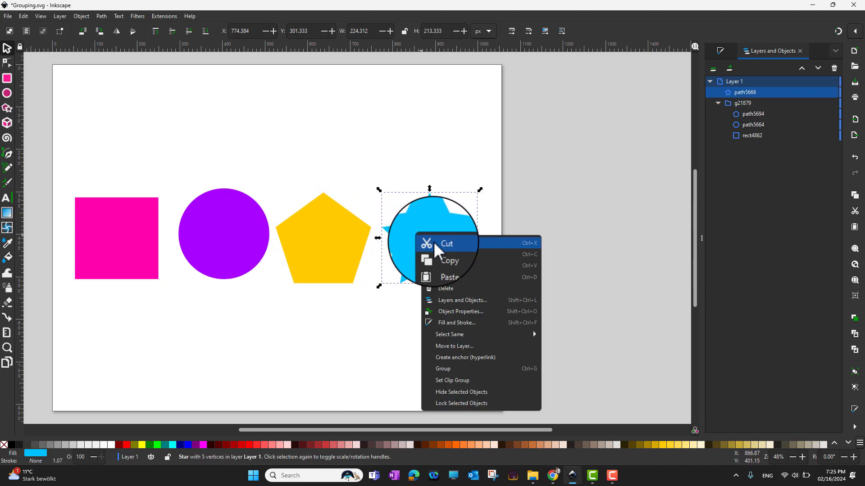
left_click(455, 247)
Enter the three-shape group and paste the cut star in place inside it.
left_click(316, 241)
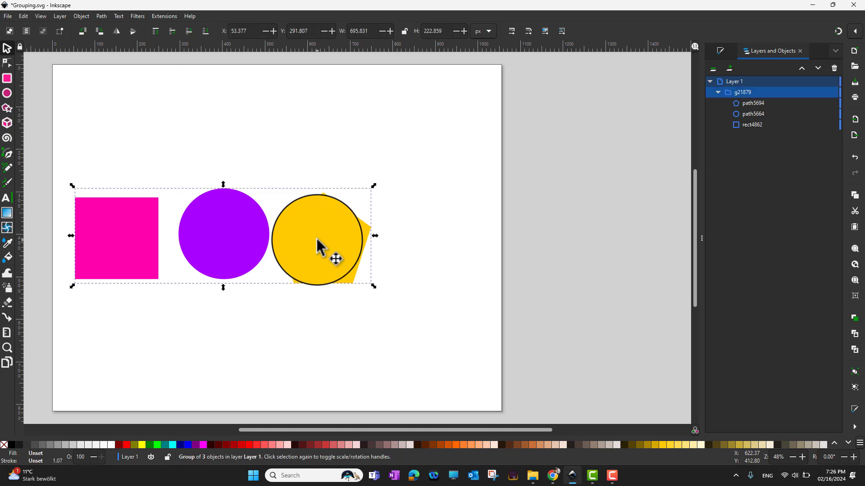
double_click(316, 241)
left_click(23, 16)
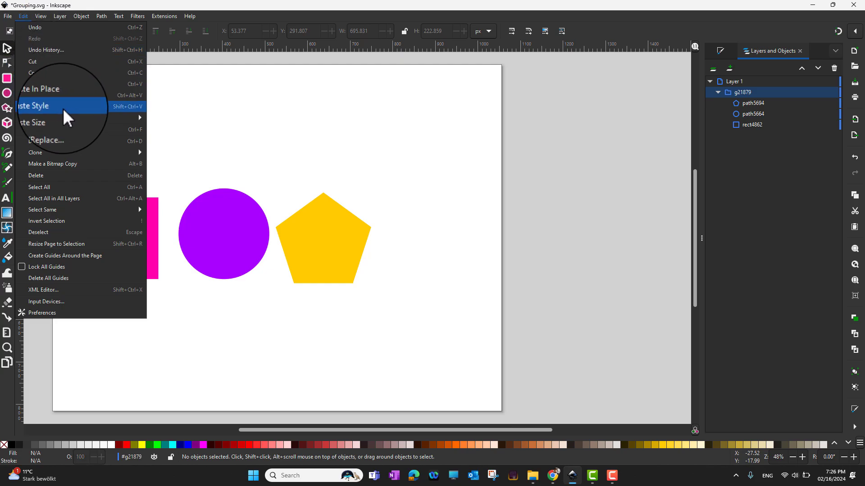
mouse_move(65, 116)
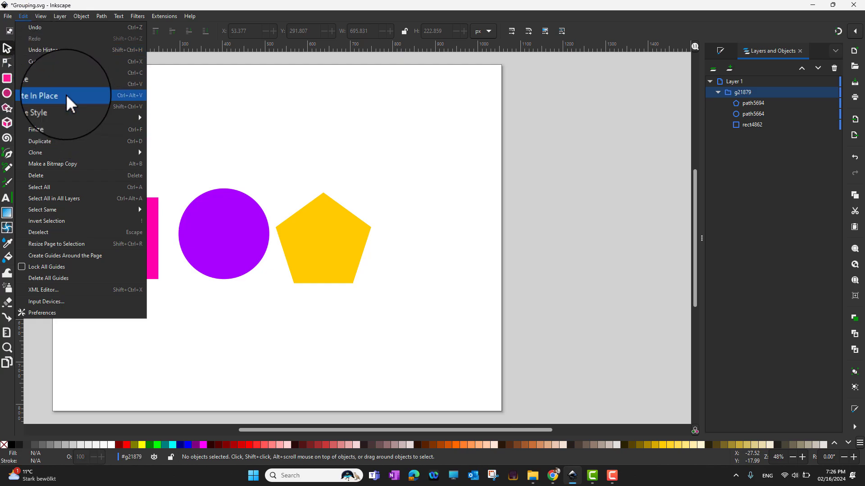
left_click(66, 96)
left_click_drag(443, 253, 416, 250)
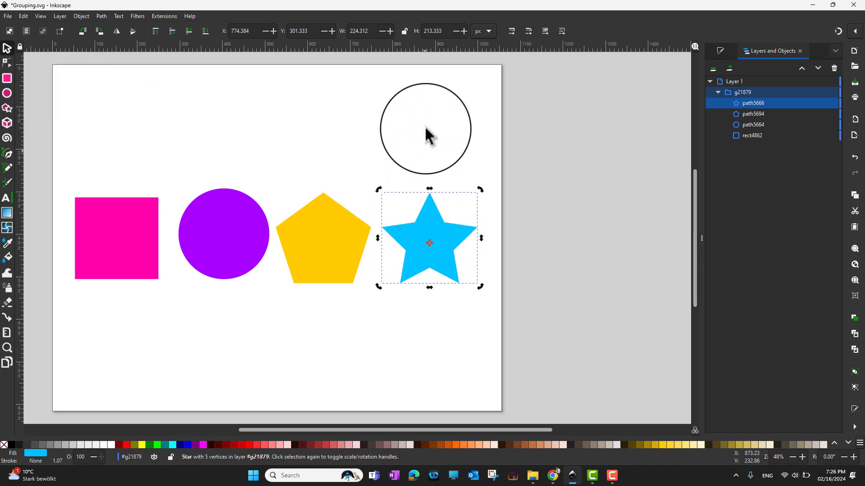
Leave the group for Layer 1 and check that all four shapes, including the star, select as one group.
left_click(434, 118)
double_click(443, 96)
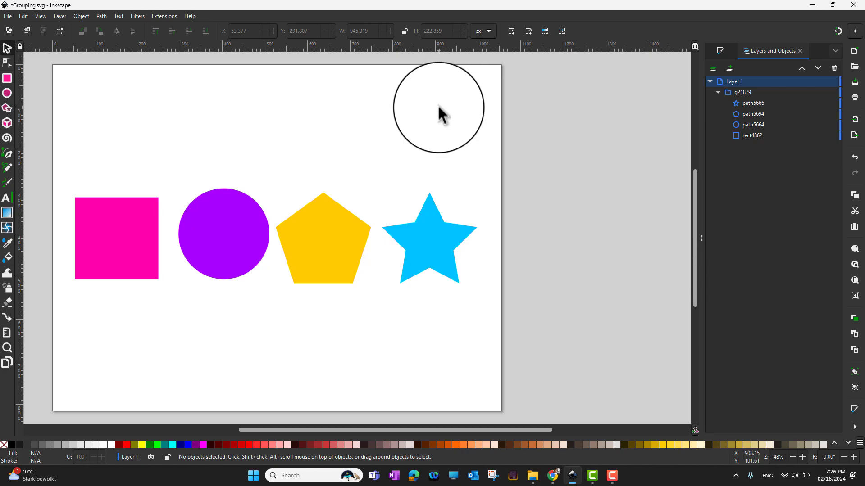
left_click(335, 270)
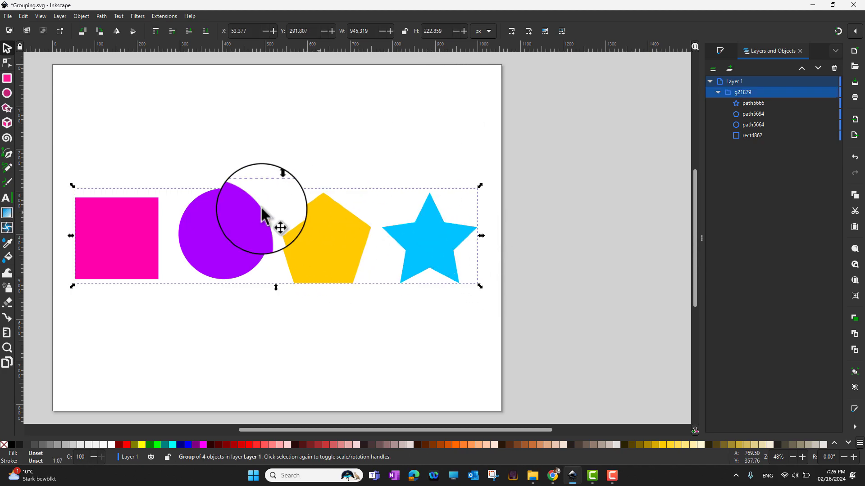
left_click(396, 247)
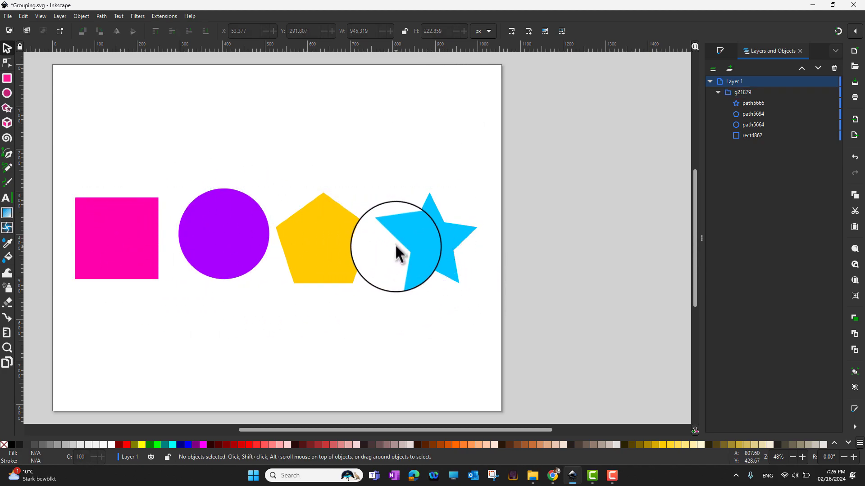
left_click(432, 247)
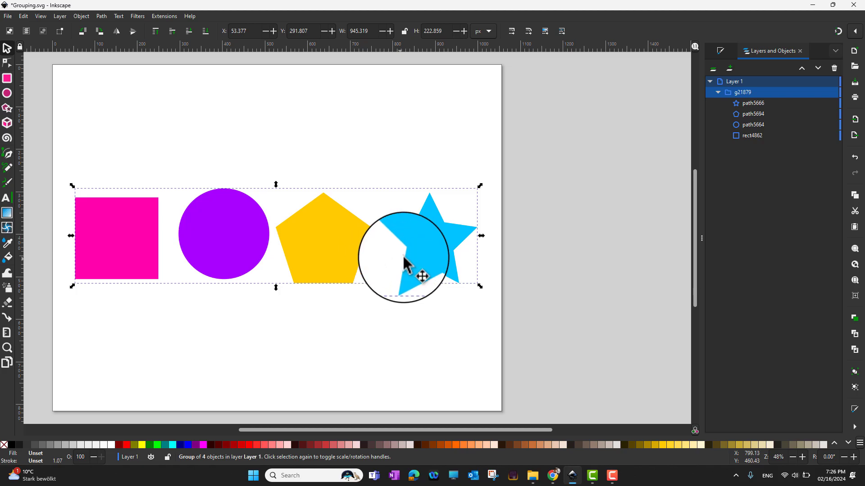
right_click(419, 242)
left_click(355, 243)
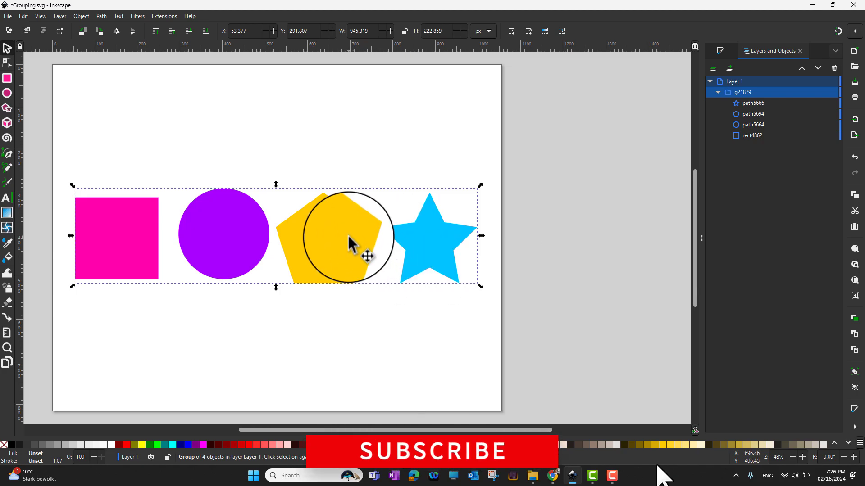
Enter the four-shape group, select only the blue star inside it and cut it to the clipboard.
key("Escape")
left_click(421, 240)
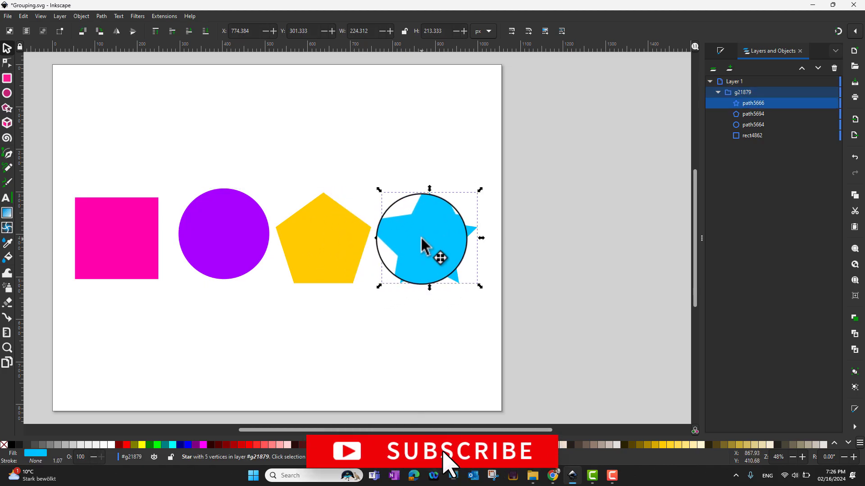
right_click(422, 239)
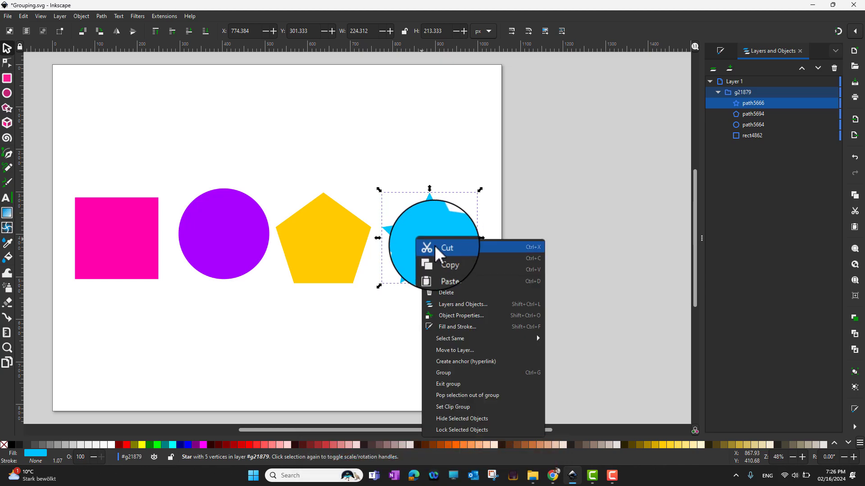
left_click(434, 246)
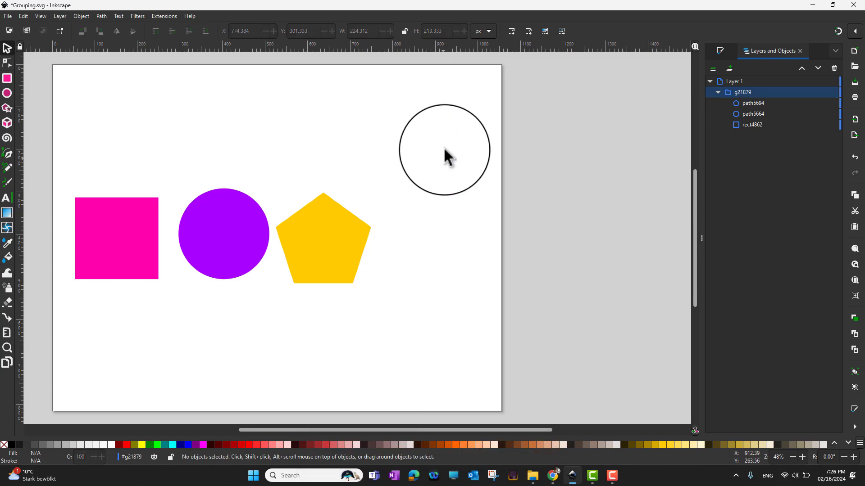
Leave the group for Layer 1 and paste the cut star in place outside the group.
double_click(444, 85)
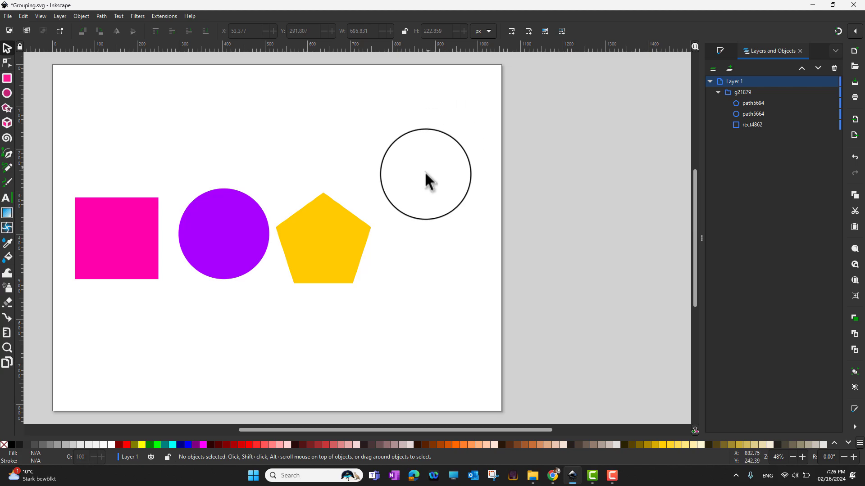
right_click(410, 144)
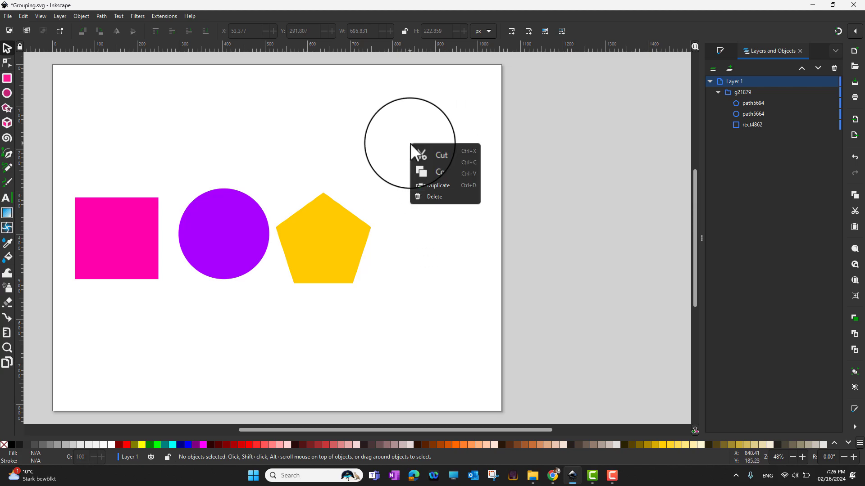
left_click(21, 14)
left_click(21, 15)
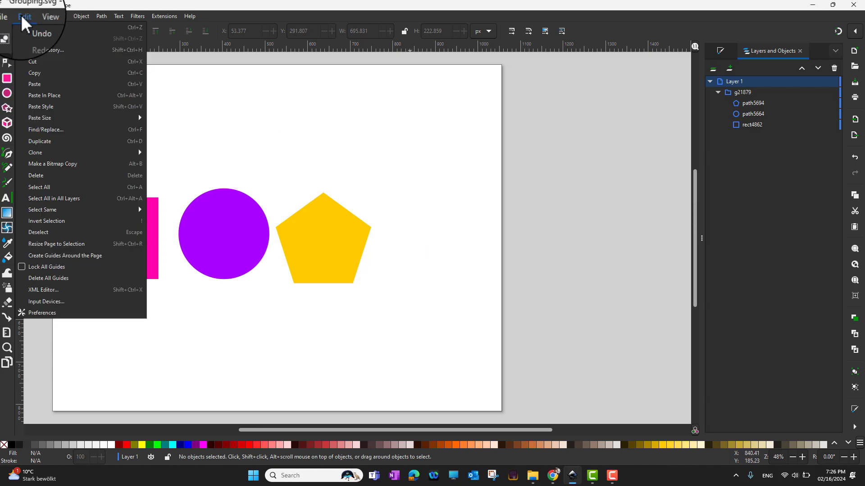
left_click(45, 94)
Select the three-shape group and the blue star in turn to check that they are separate objects, and clear the selection.
left_click(455, 153)
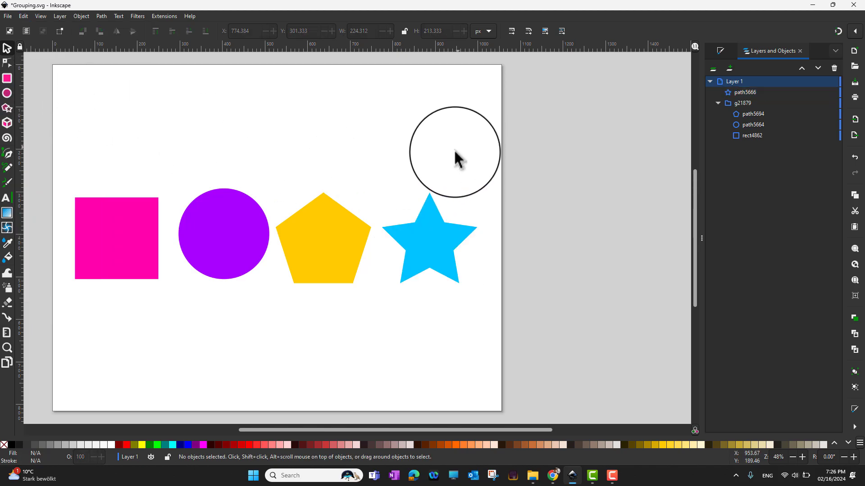
left_click(332, 228)
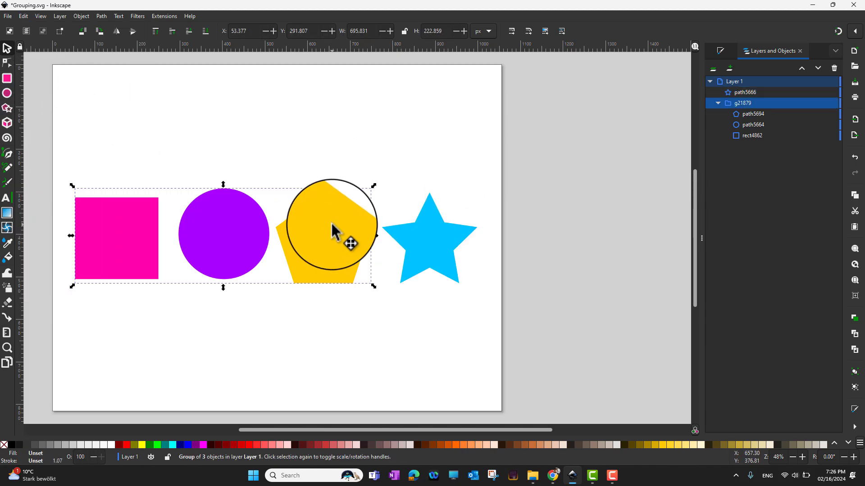
left_click(442, 246)
left_click(348, 240)
left_click(433, 242)
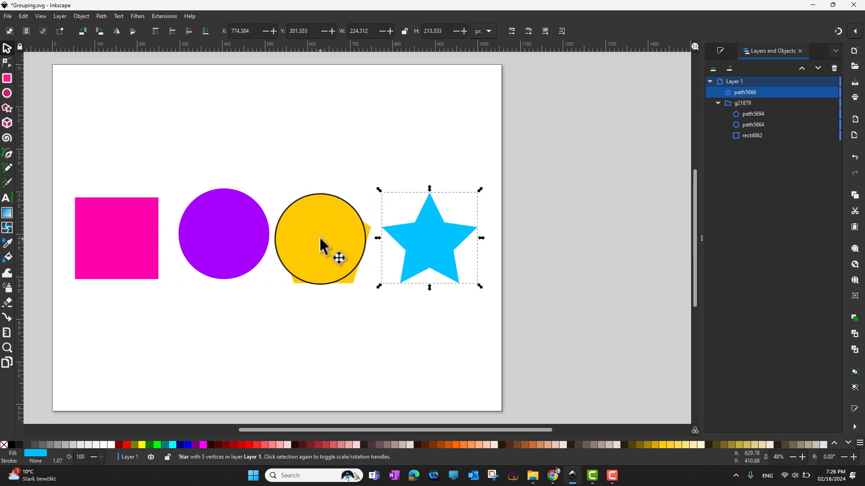
left_click(321, 241)
left_click(403, 254)
left_click(411, 140)
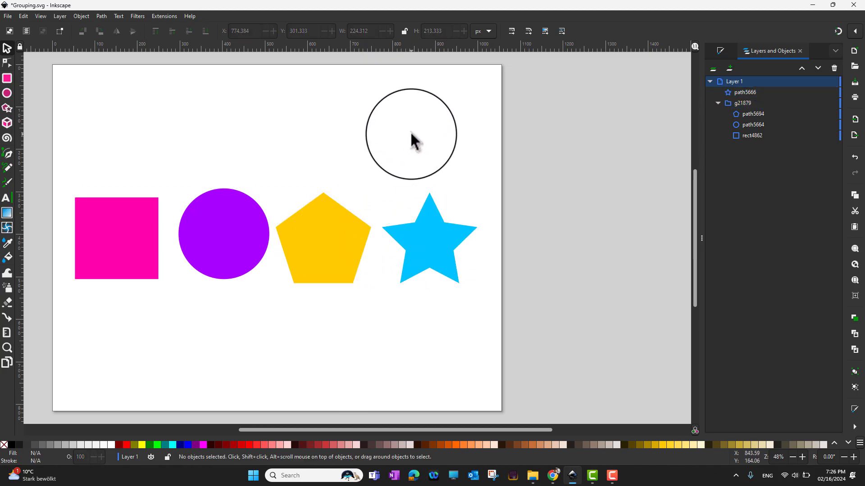